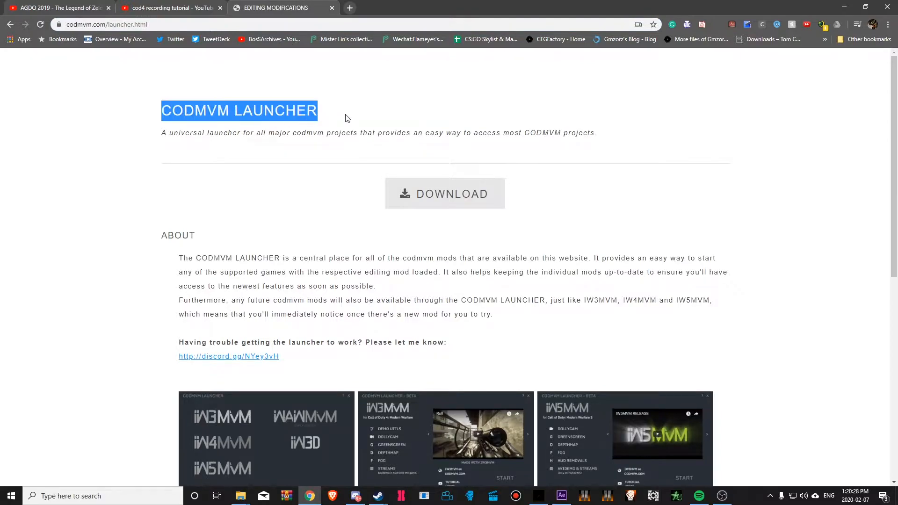
- Open the CODMVM Launcher page from the codmvm.com home page, look over it, and return to the Mod + CFG folder
drag(149, 24, 106, 25)
key(BackSpace)
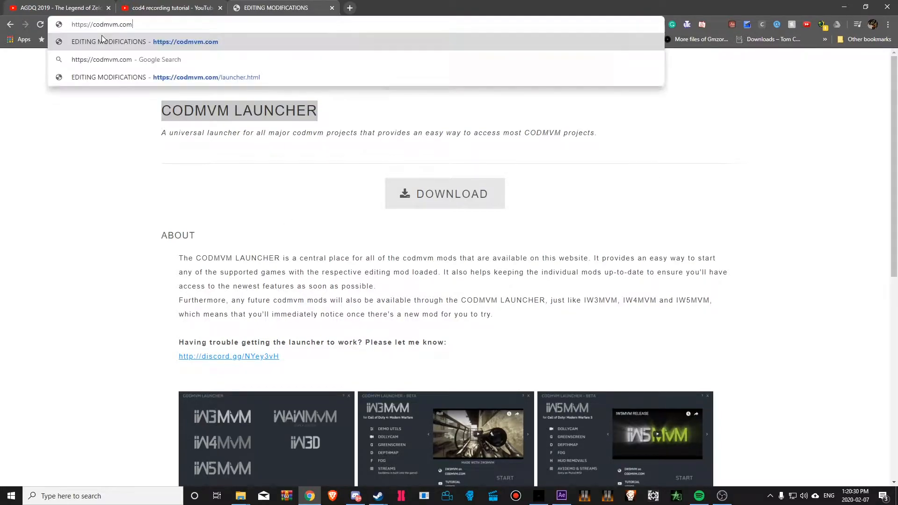
key(Return)
click(426, 247)
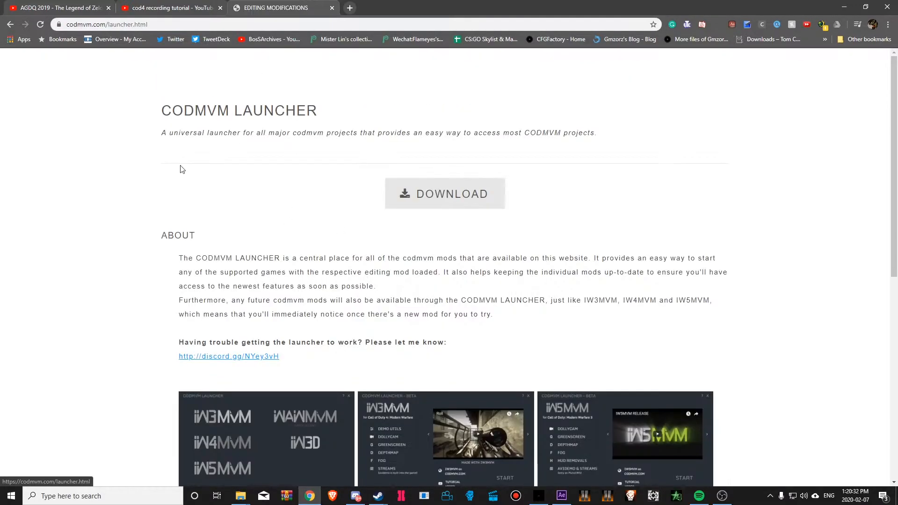
scroll(367, 206, down, 3)
scroll(491, 266, up, 3)
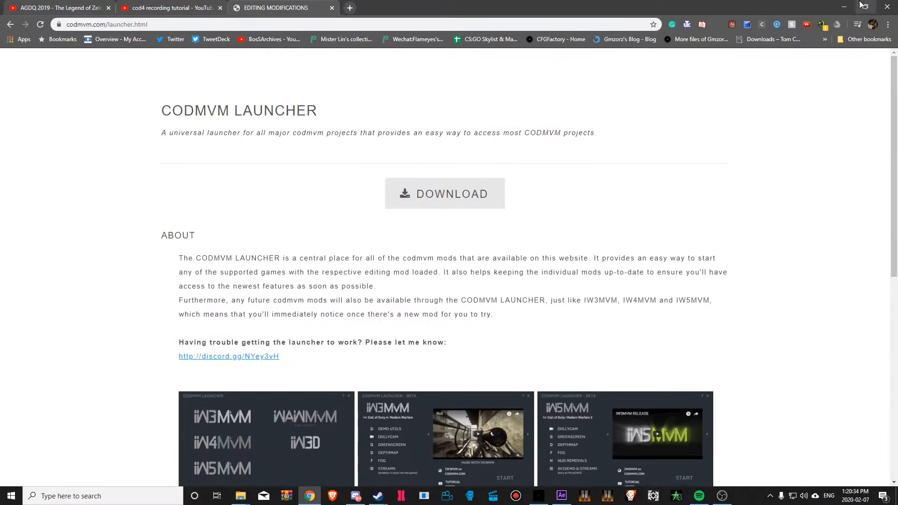
click(846, 8)
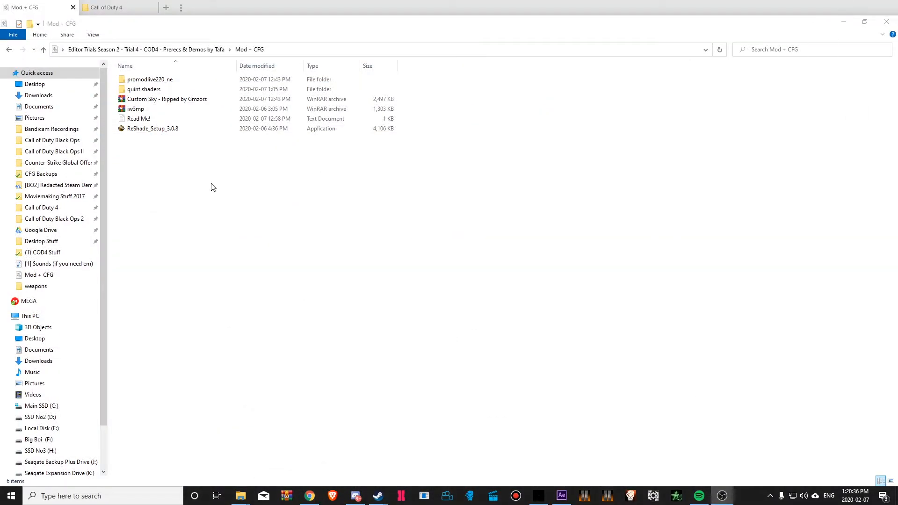
- Copy the promodlive220_ne folder from Mod + CFG into the Mods folder of Call of Duty 4
drag(654, 298, 299, 77)
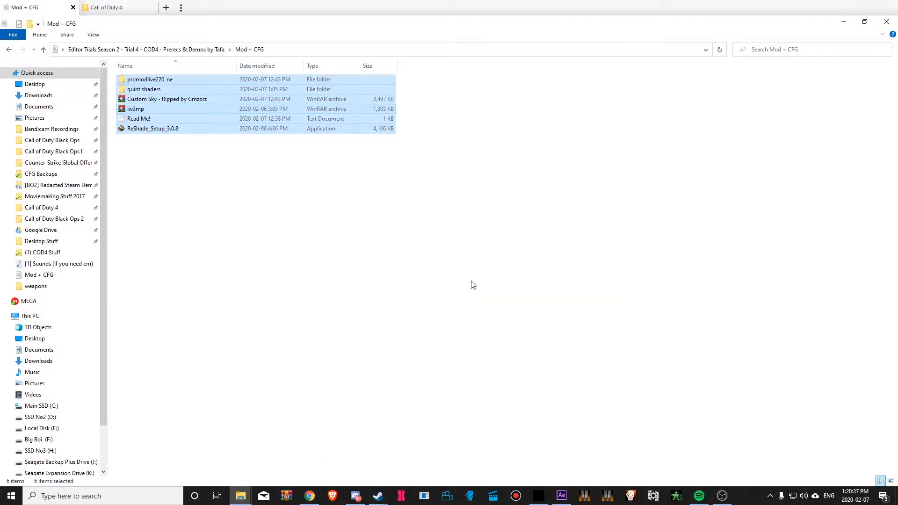
click(253, 209)
click(165, 80)
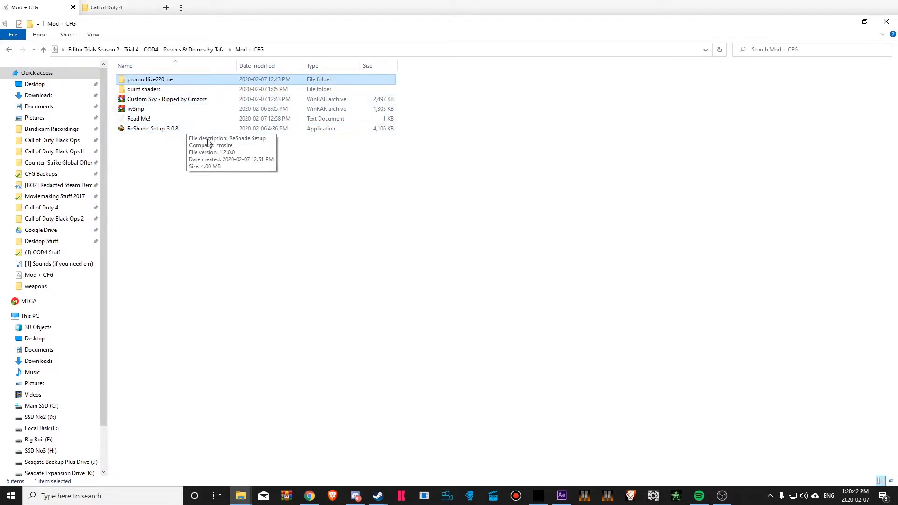
click(121, 10)
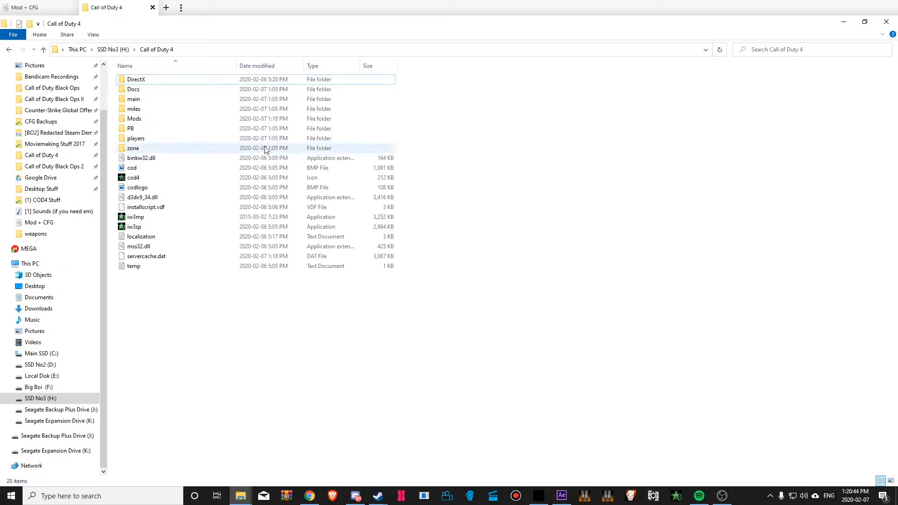
double_click(135, 119)
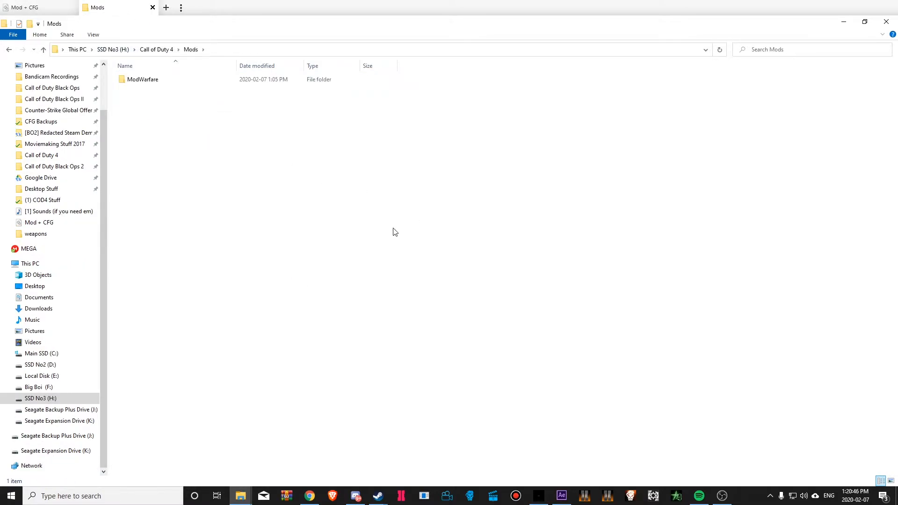
key(ctrl+v)
drag(502, 184, 107, 71)
click(281, 139)
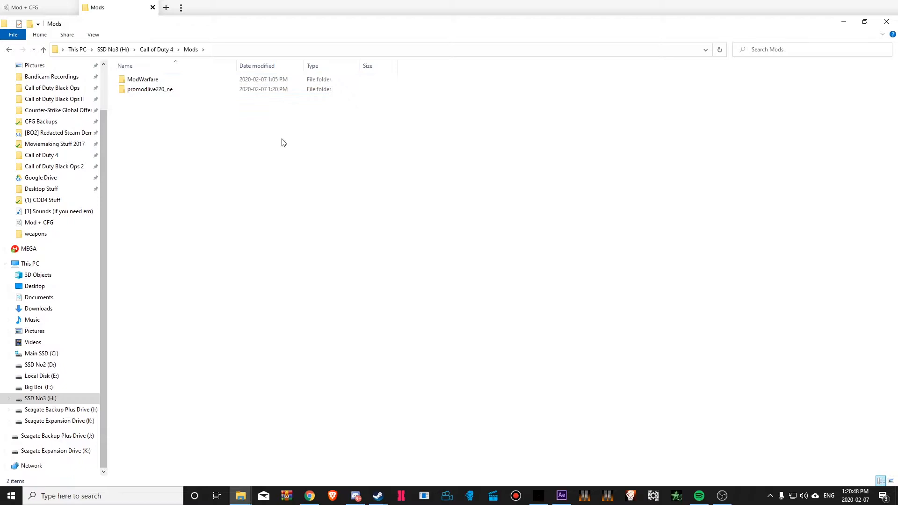
- Extract iw3mp.exe from the iw3mp archive in Mod + CFG into the Call of Duty 4 folder, replacing the existing file
click(47, 10)
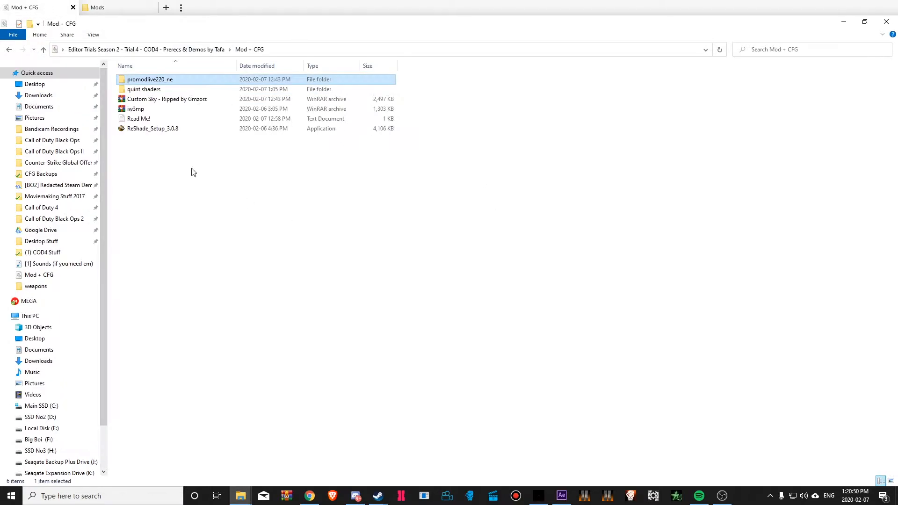
double_click(141, 109)
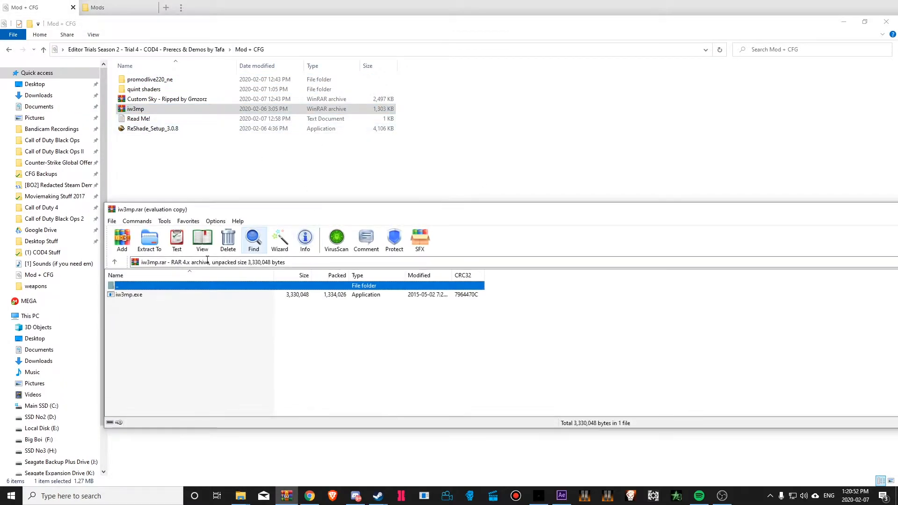
click(94, 8)
click(150, 50)
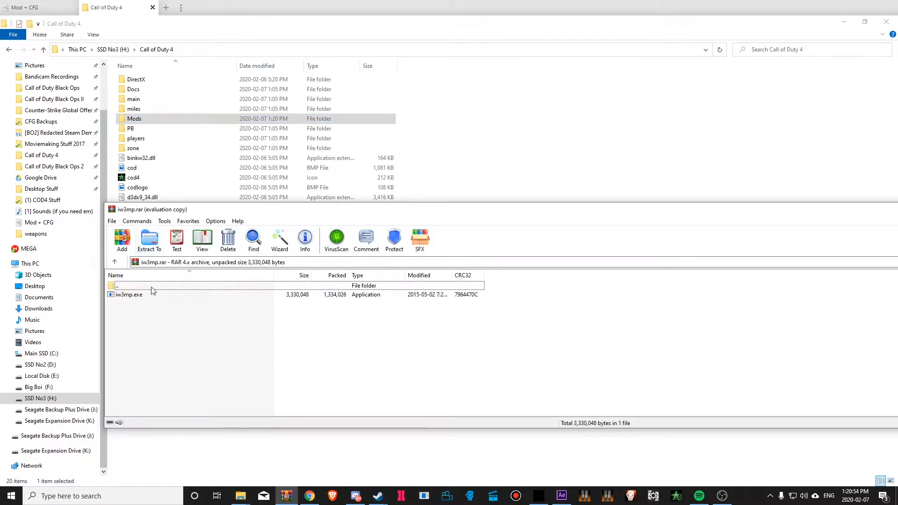
drag(129, 295, 417, 198)
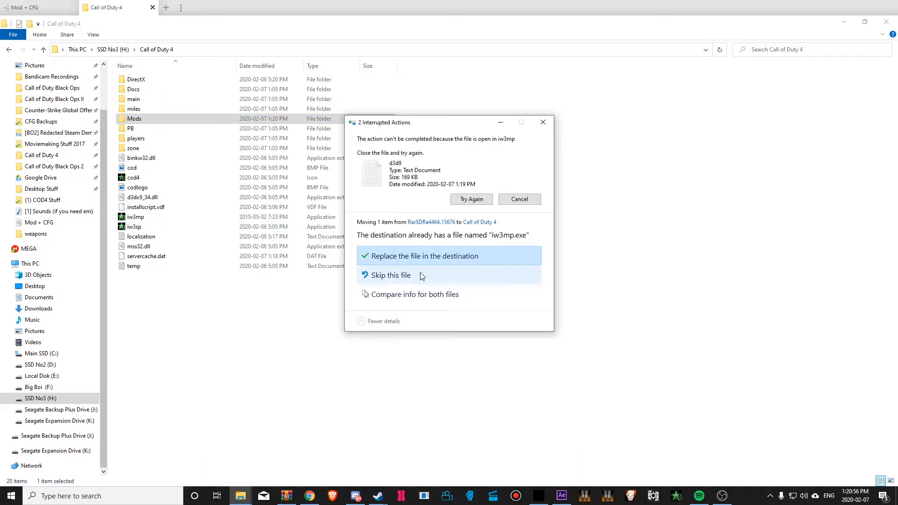
click(485, 201)
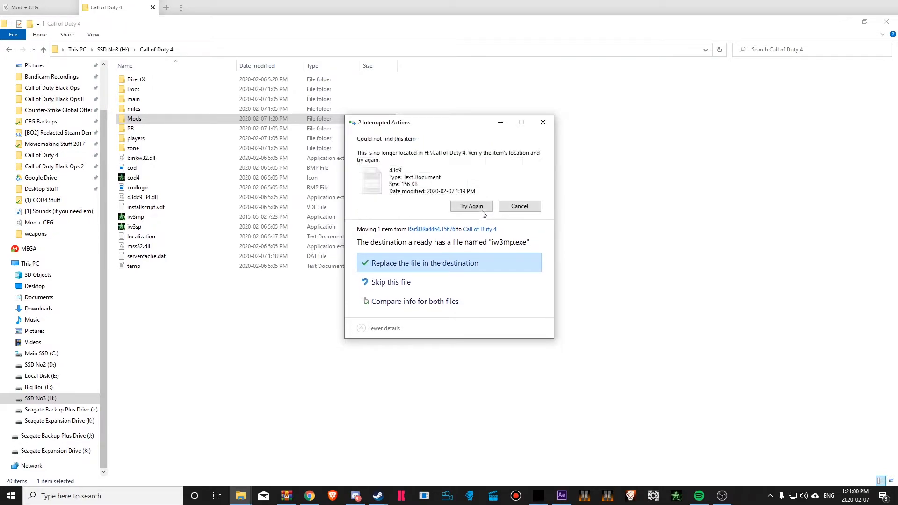
click(478, 206)
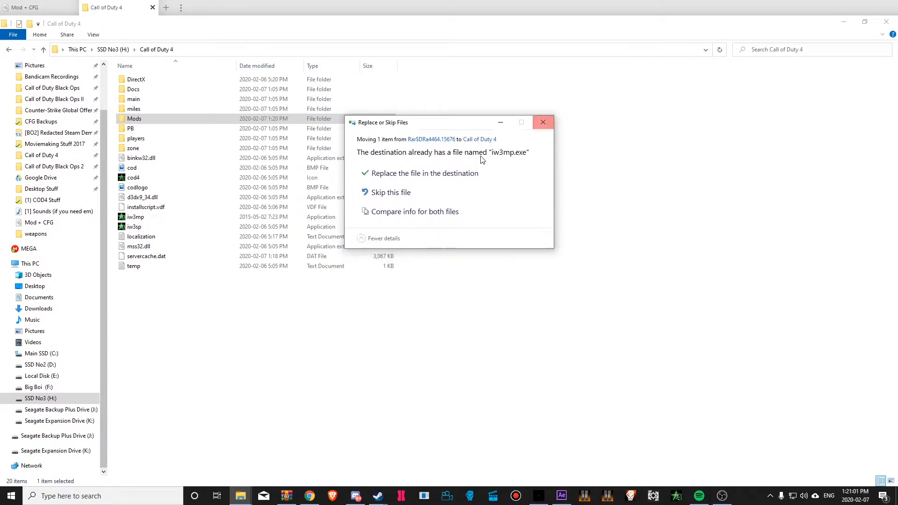
click(446, 174)
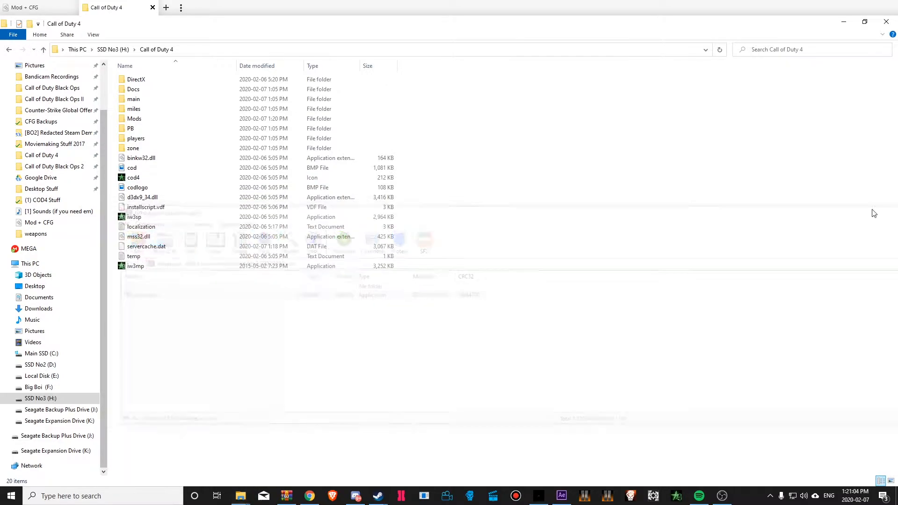
- Run ReShade_Setup_3.0.8 from Mod + CFG and choose iw3mp in the Call of Duty 4 folder as the game
click(40, 6)
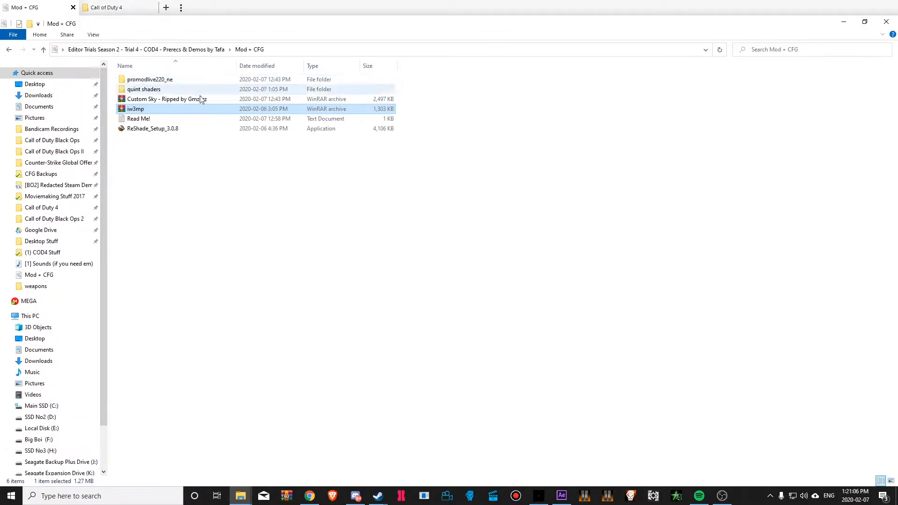
click(177, 165)
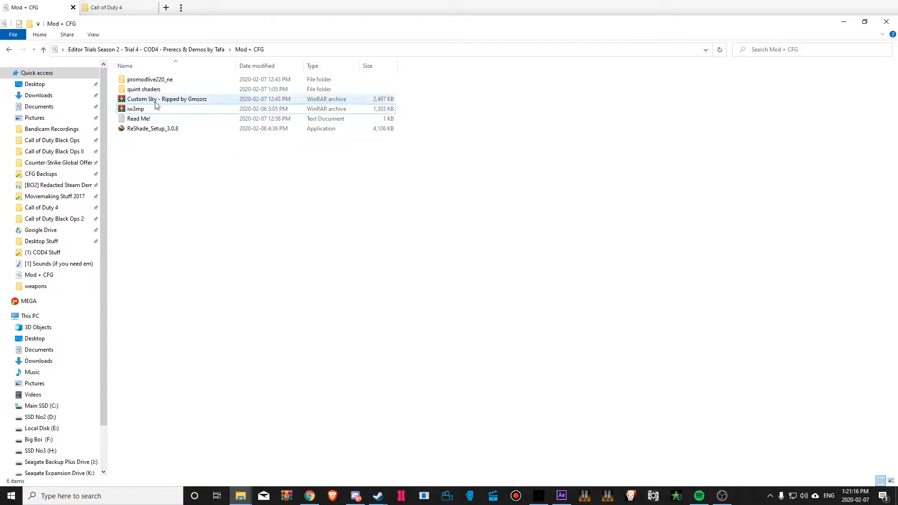
drag(273, 164, 147, 130)
click(167, 151)
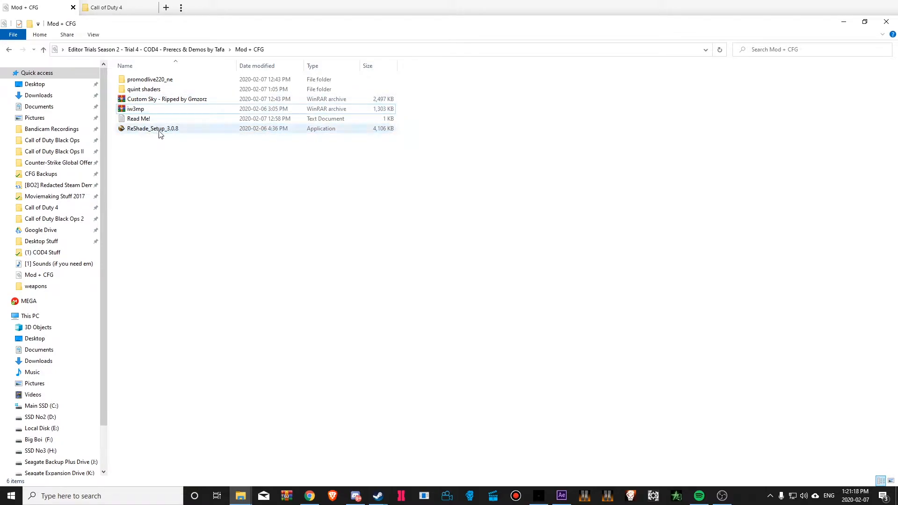
double_click(159, 133)
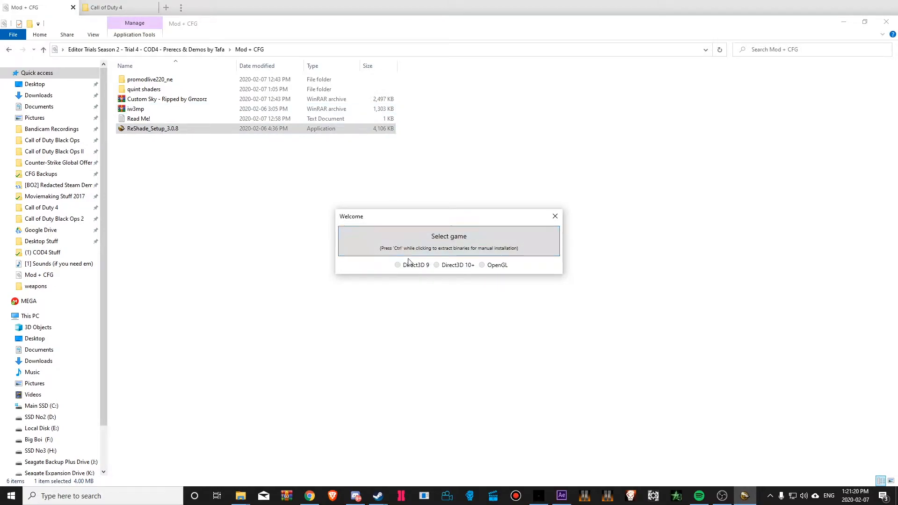
click(430, 244)
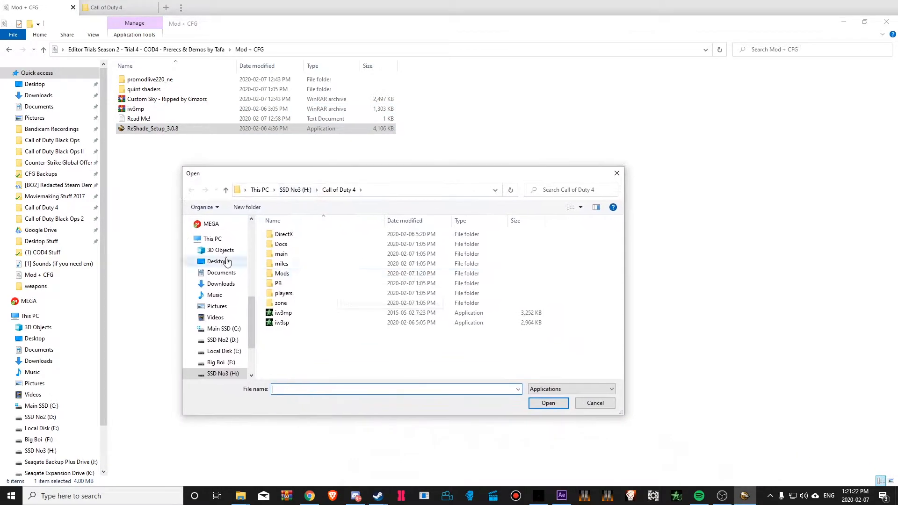
click(291, 313)
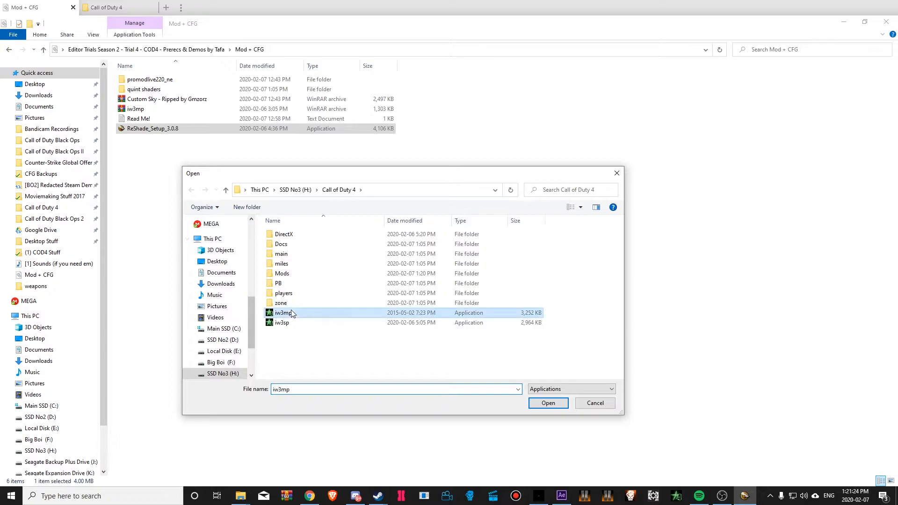
click(549, 405)
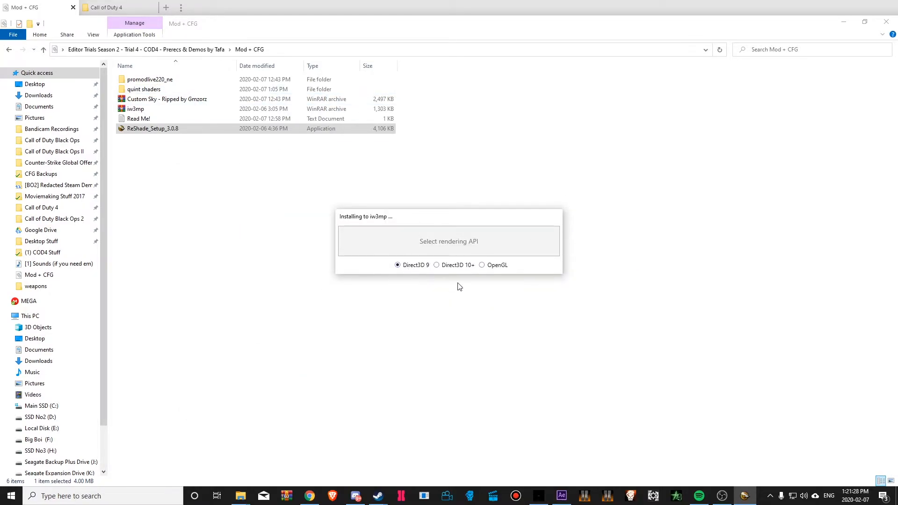
- Install ReShade with the Direct3D 9 rendering API and accept the download of the standard effects collection
click(407, 266)
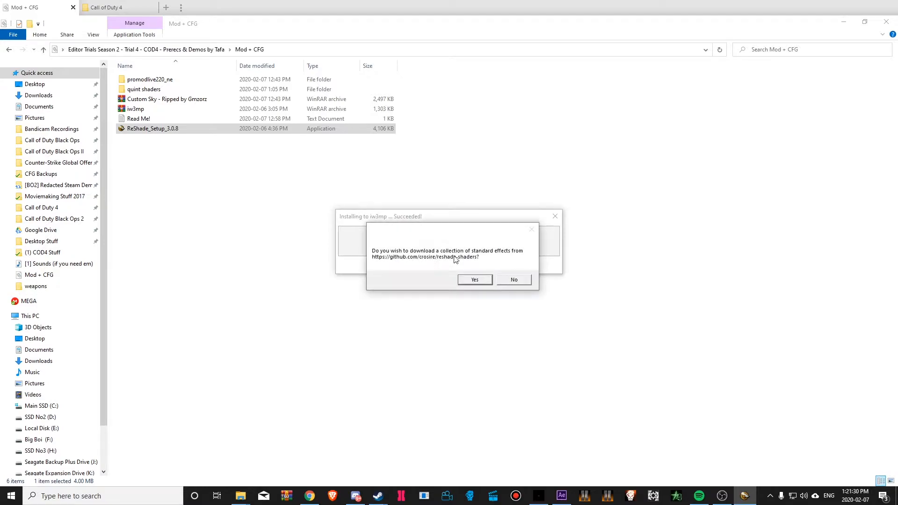
click(480, 280)
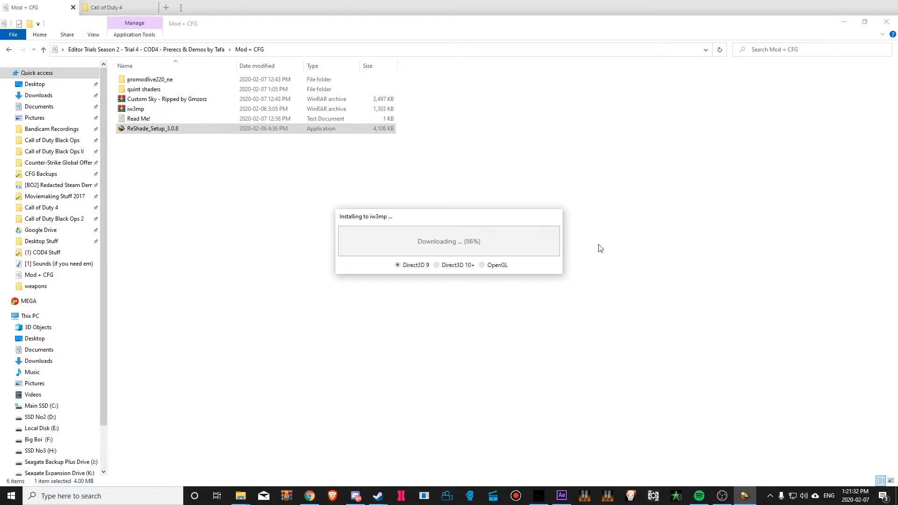
- Deselect all effect files offered for installation and select DisplayDepth.fx
click(410, 301)
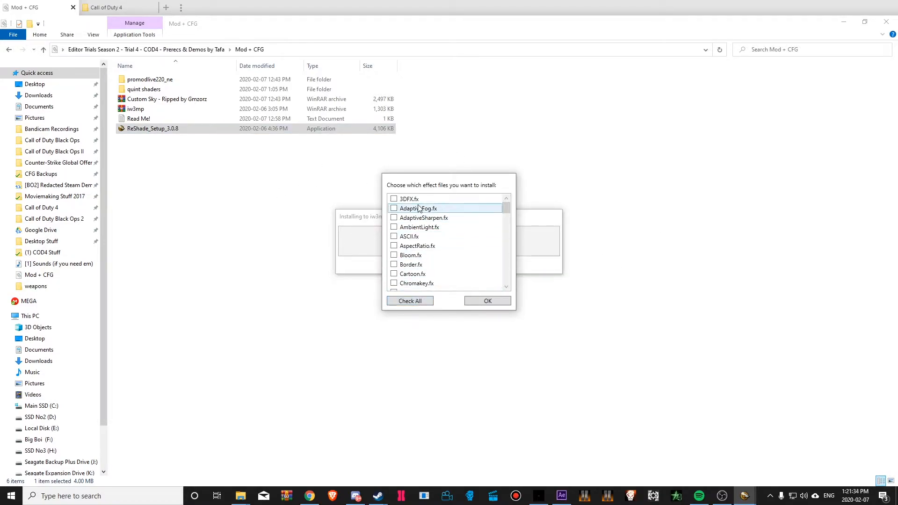
scroll(393, 206, down, 1)
scroll(394, 206, up, 1)
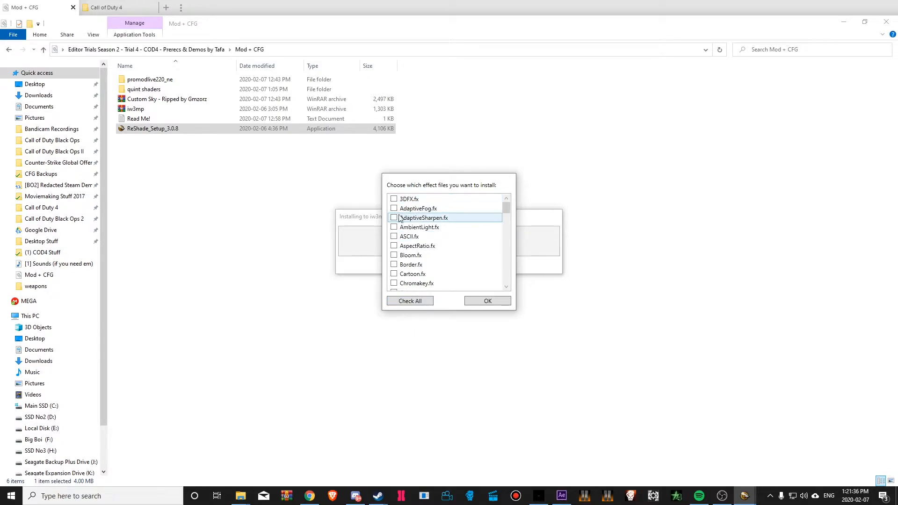
scroll(394, 218, down, 3)
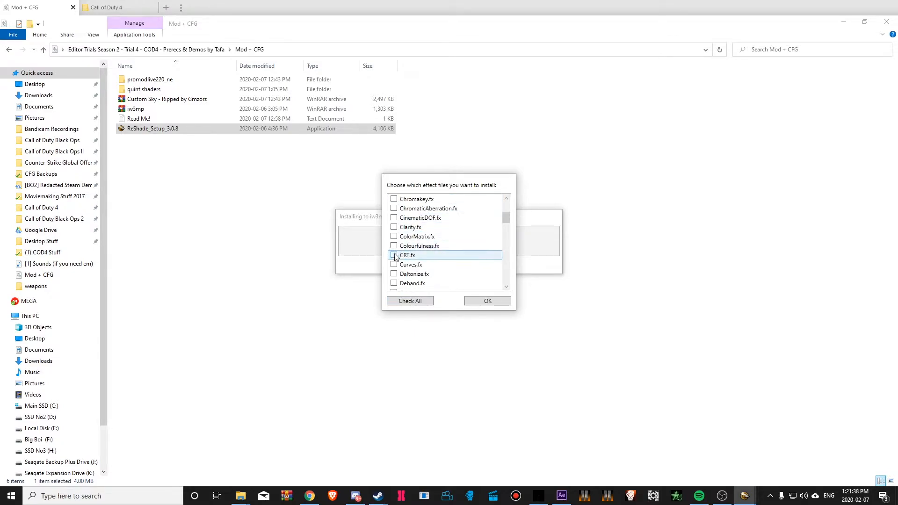
scroll(393, 253, down, 2)
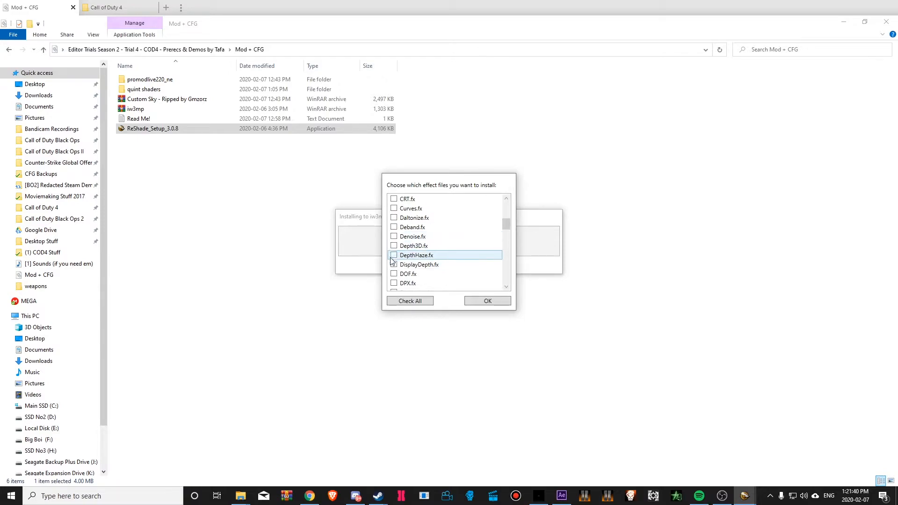
click(394, 273)
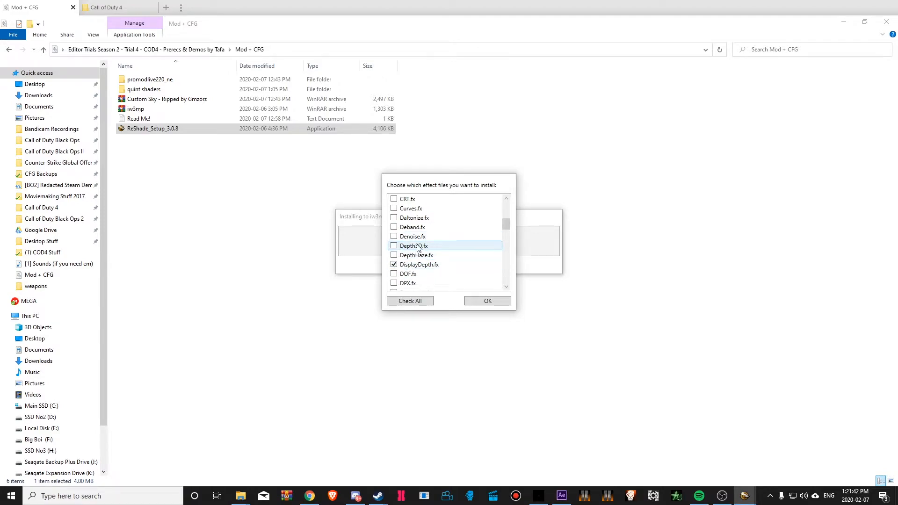
- Add DOF.fx, FXAA.fx and MXAO.fx to the effect files to install
scroll(402, 255, down, 2)
scroll(408, 229, down, 3)
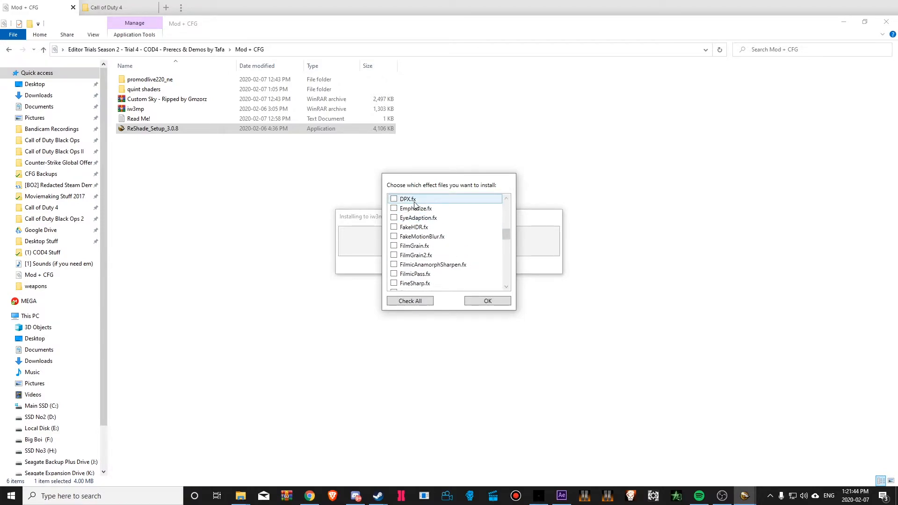
click(408, 236)
scroll(407, 253, down, 2)
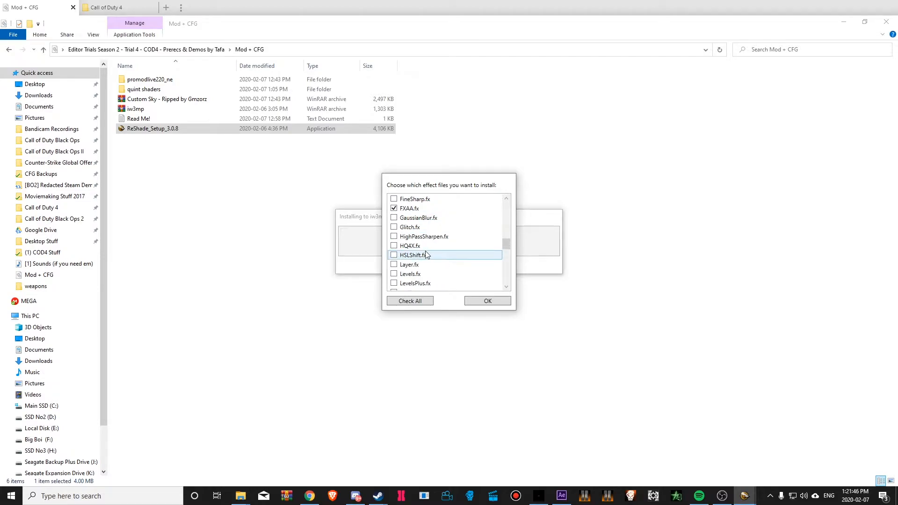
scroll(396, 266, down, 3)
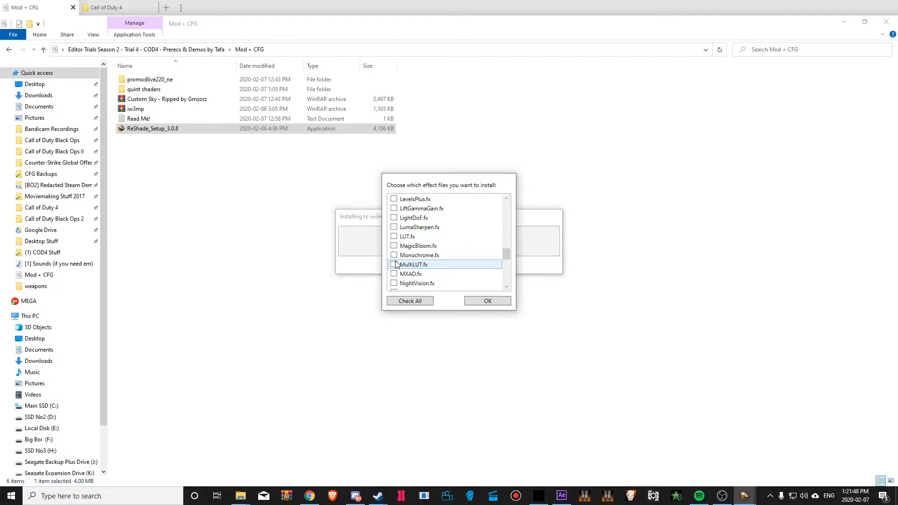
scroll(399, 263, down, 2)
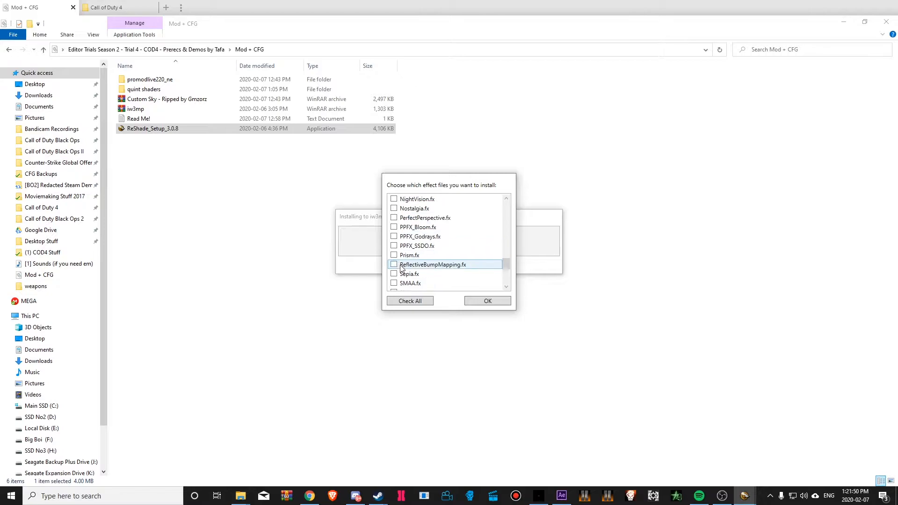
scroll(401, 265, up, 2)
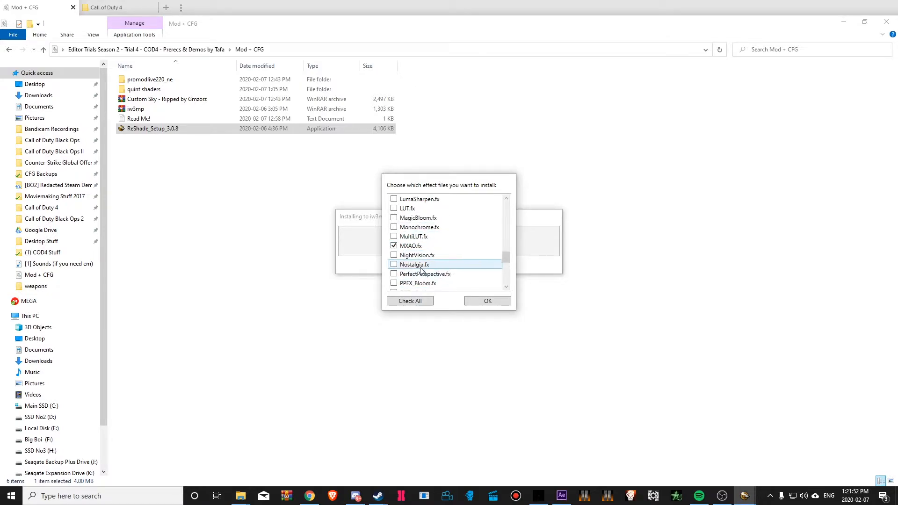
scroll(403, 262, up, 3)
- Select SMAA.fx and LumaSharpen.fx as well, install the chosen effects and close the ReShade setup
scroll(410, 258, down, 7)
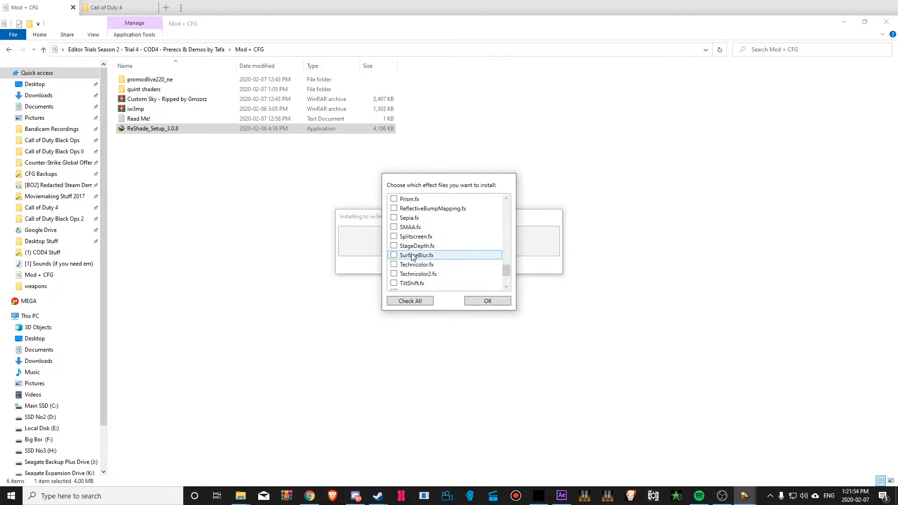
click(395, 227)
scroll(450, 255, down, 2)
scroll(443, 262, up, 7)
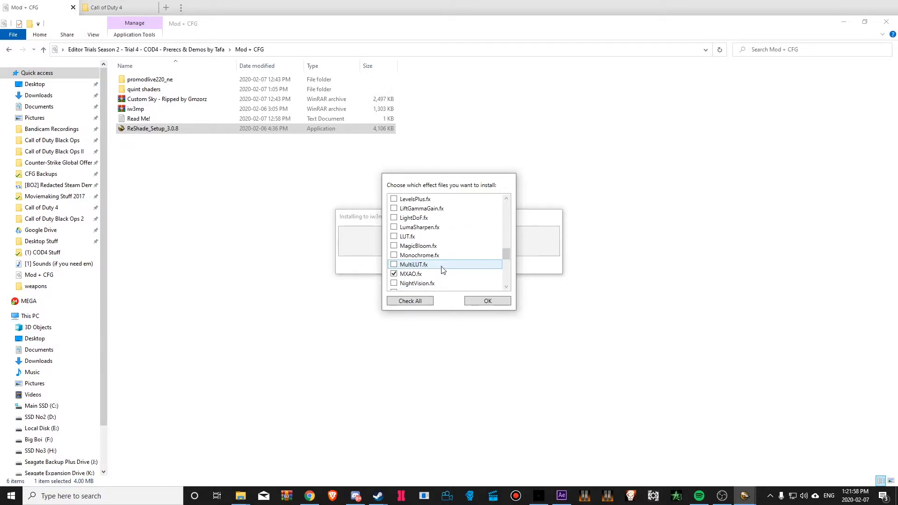
click(394, 228)
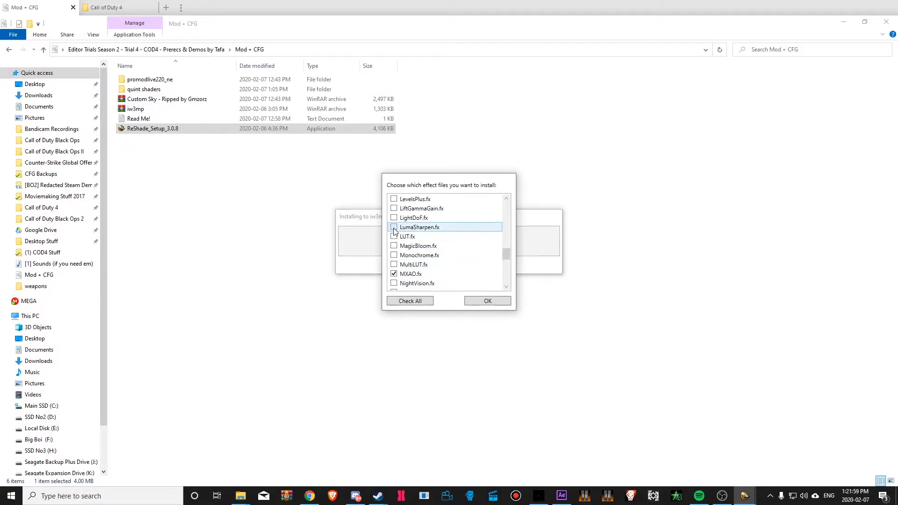
click(487, 303)
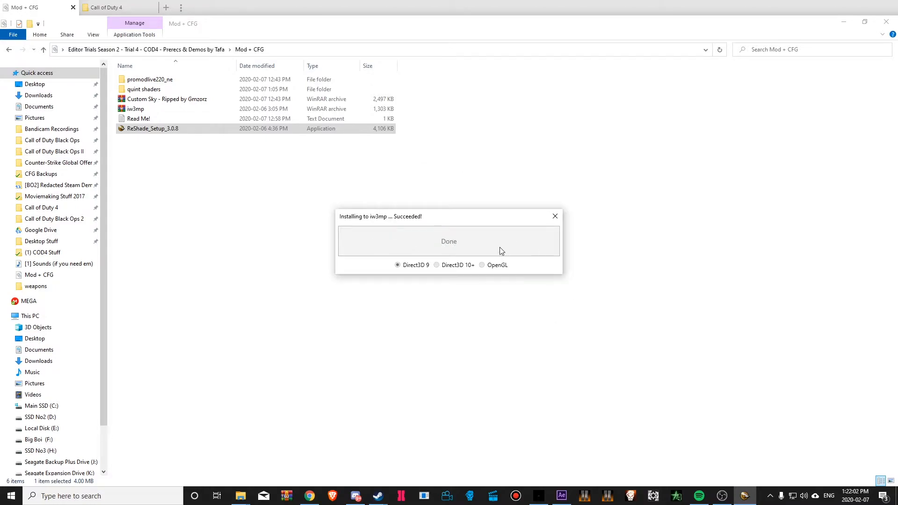
click(556, 216)
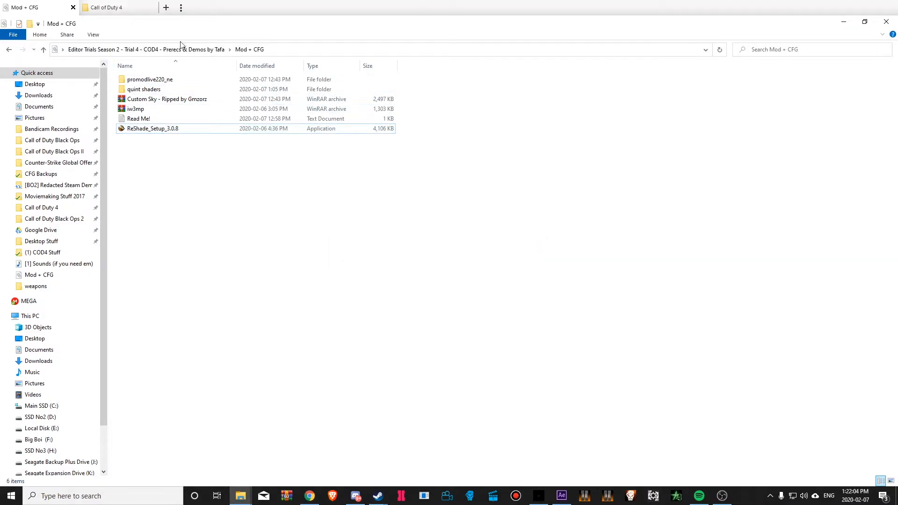
- Copy qUINT_common.fxh and qUINT_dof.fx from the quint shaders folder into reshade-shaders\Shaders in the Call of Duty 4 folder
double_click(144, 89)
drag(480, 184, 105, 74)
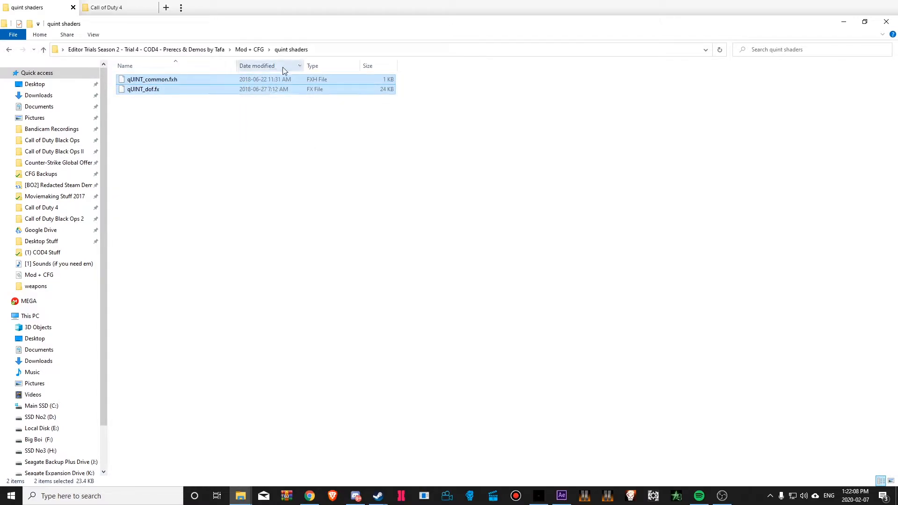
click(115, 6)
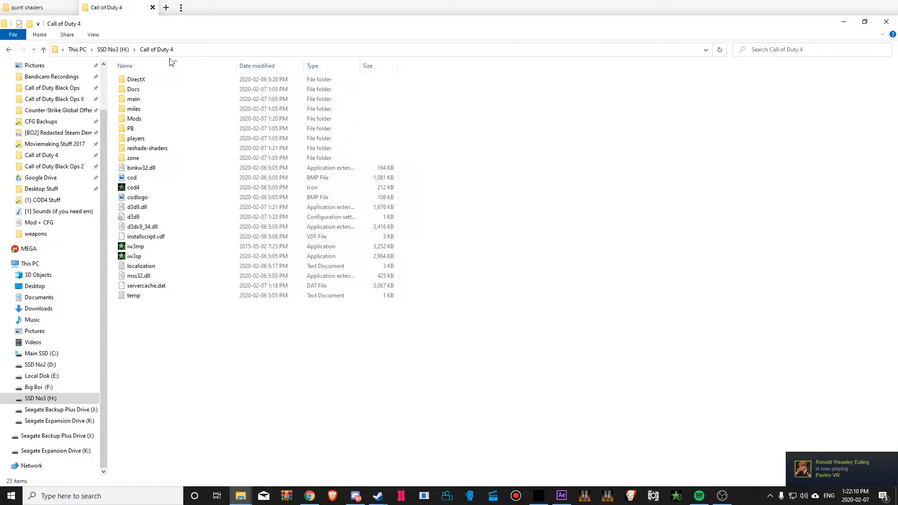
double_click(165, 150)
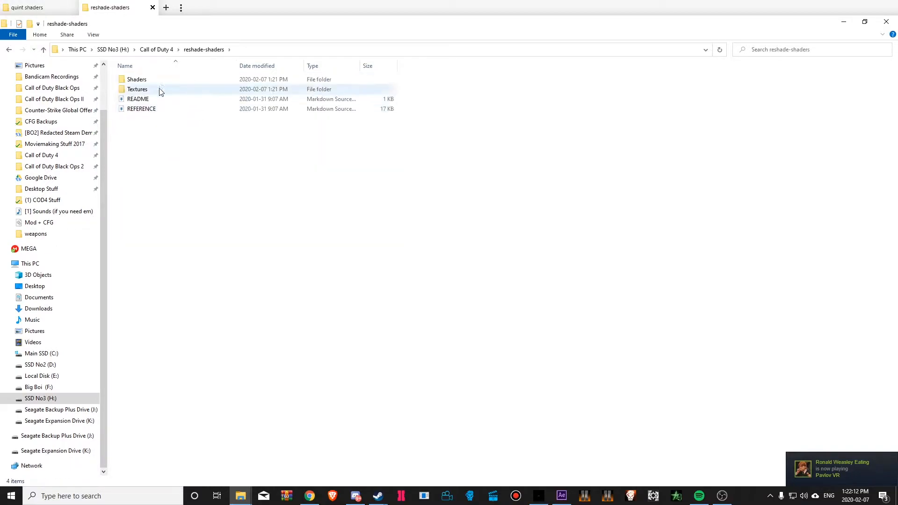
double_click(157, 82)
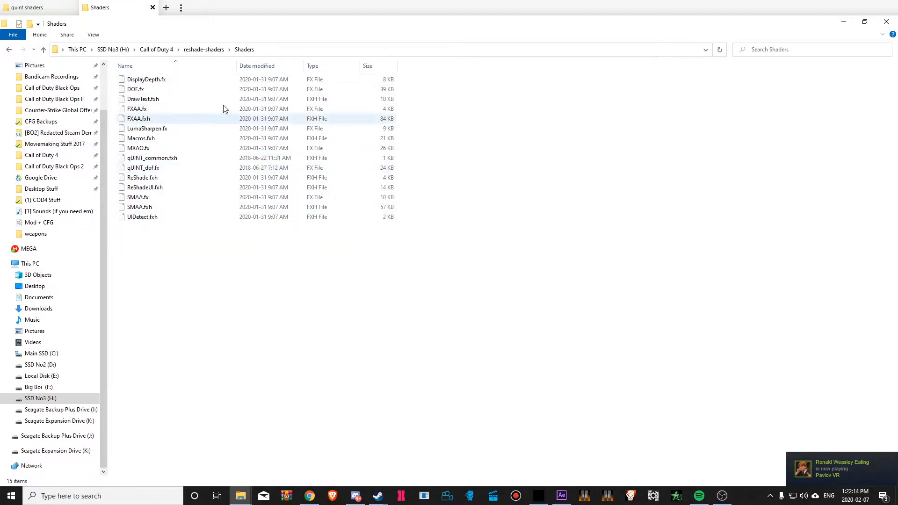
- Return to the Call of Duty 4 folder on SSD No3 (H:) and bring the quint shaders view back to Mod + CFG
click(204, 50)
click(155, 49)
click(113, 50)
key(ctrl+a)
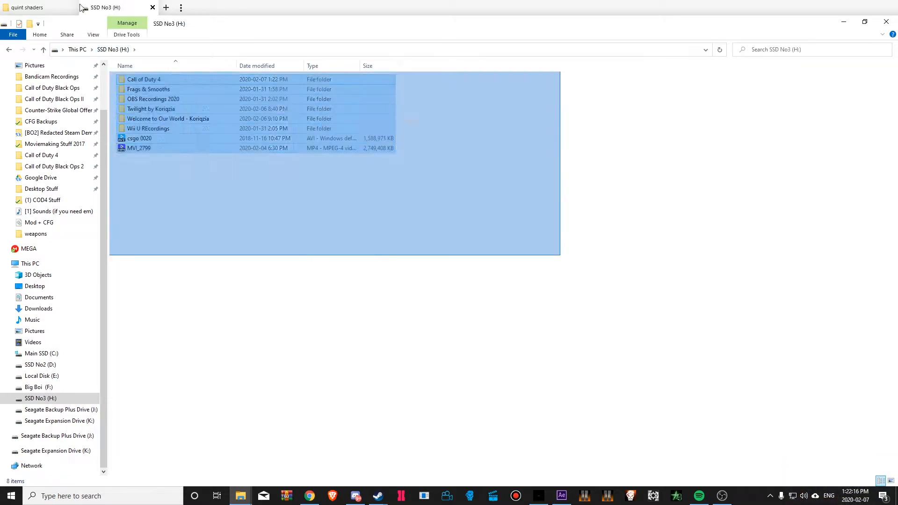
double_click(190, 80)
click(48, 10)
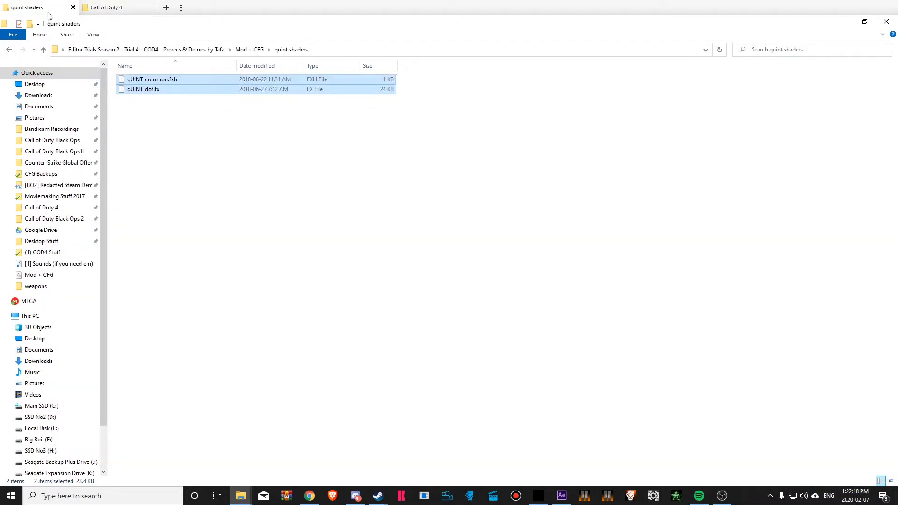
click(249, 50)
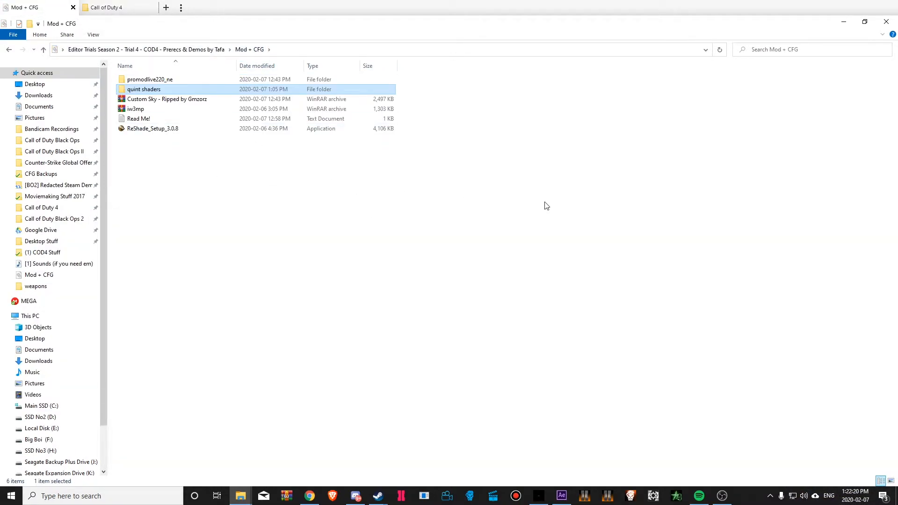
- Extract z_relic.iwd from the Custom Sky archive into the promodlive220_ne folder in Call of Duty 4's Mods
double_click(192, 100)
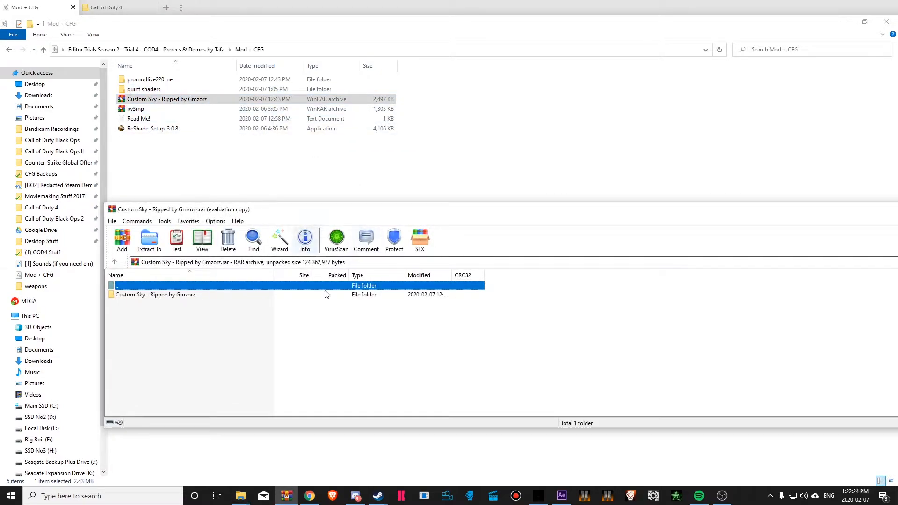
double_click(158, 296)
click(106, 7)
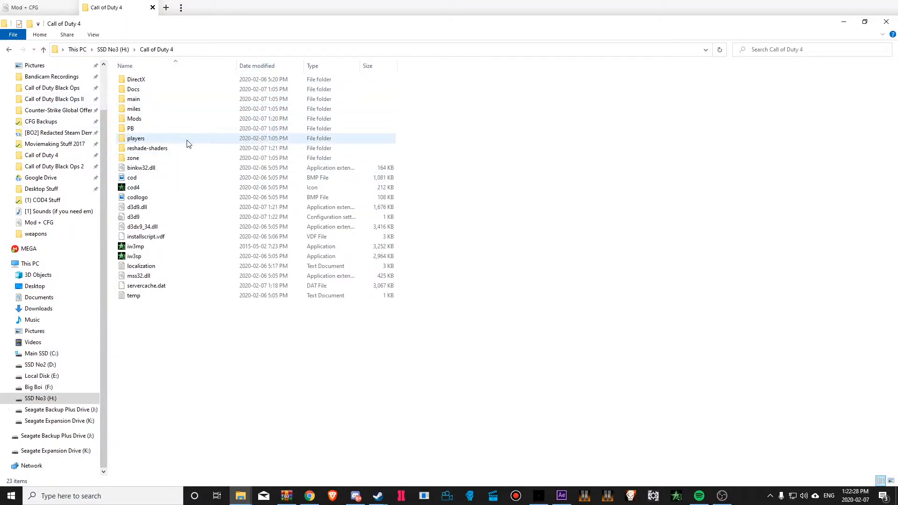
double_click(161, 120)
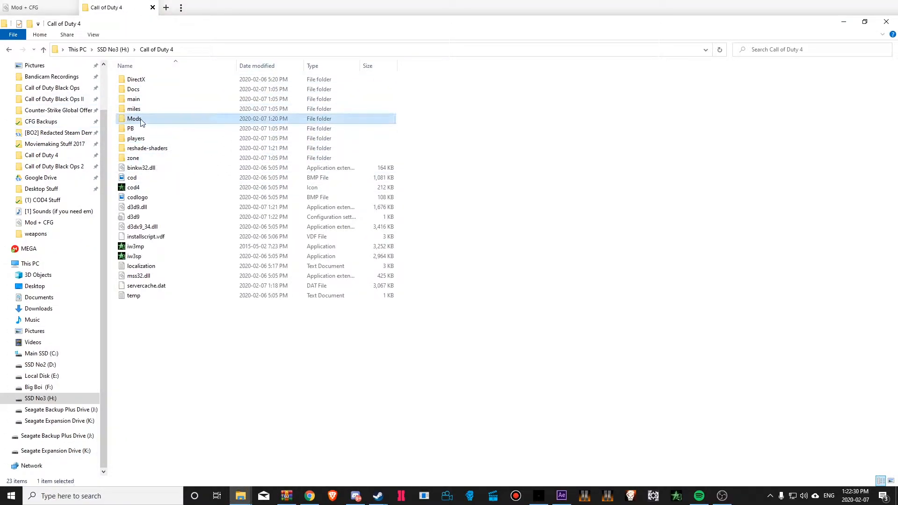
double_click(162, 90)
double_click(280, 11)
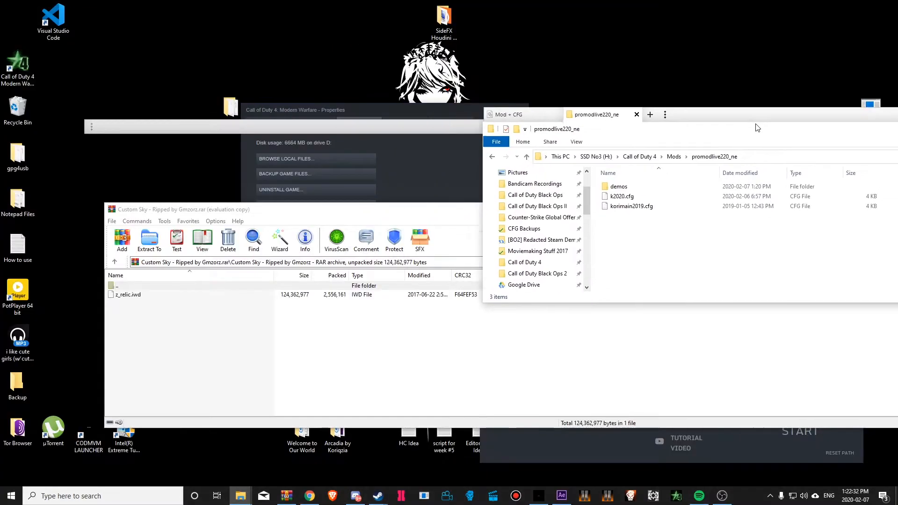
drag(204, 295, 534, 294)
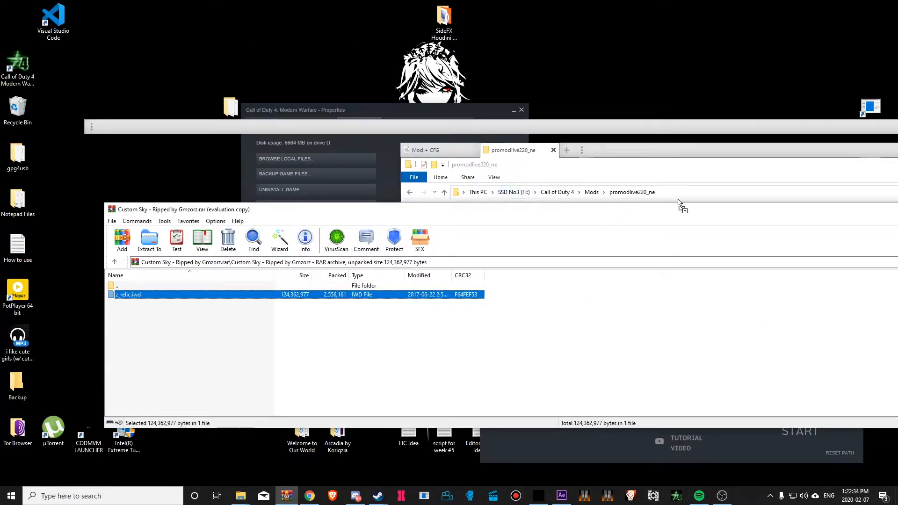
drag(768, 151, 343, 1)
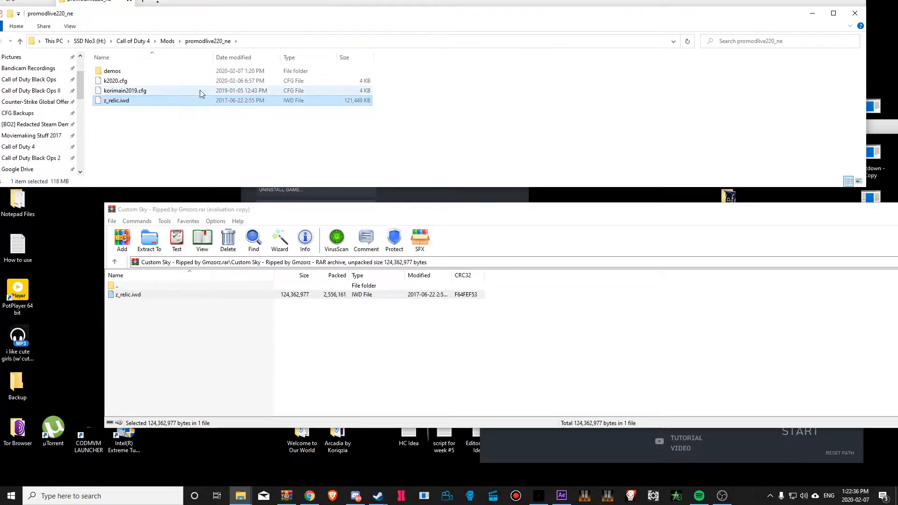
click(897, 210)
click(834, 13)
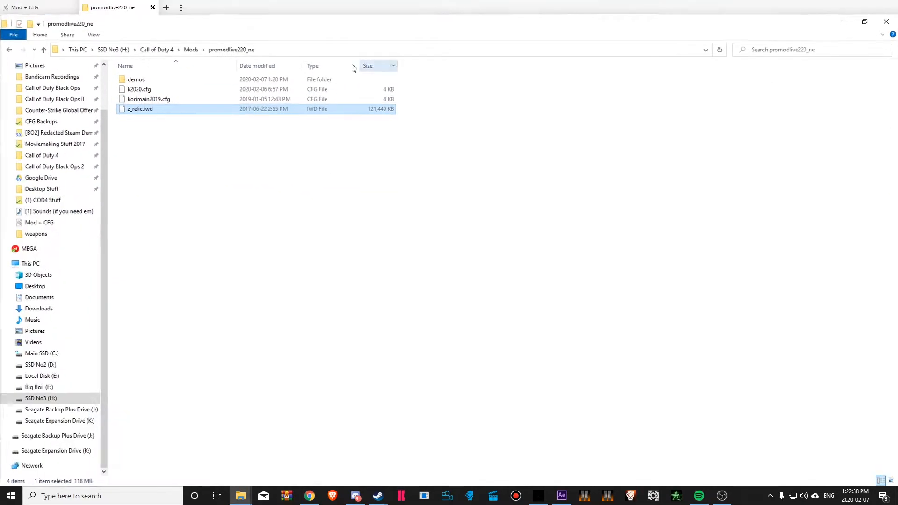
- Show the hidden items in the promodlive220_ne folder
click(240, 134)
drag(469, 174, 191, 50)
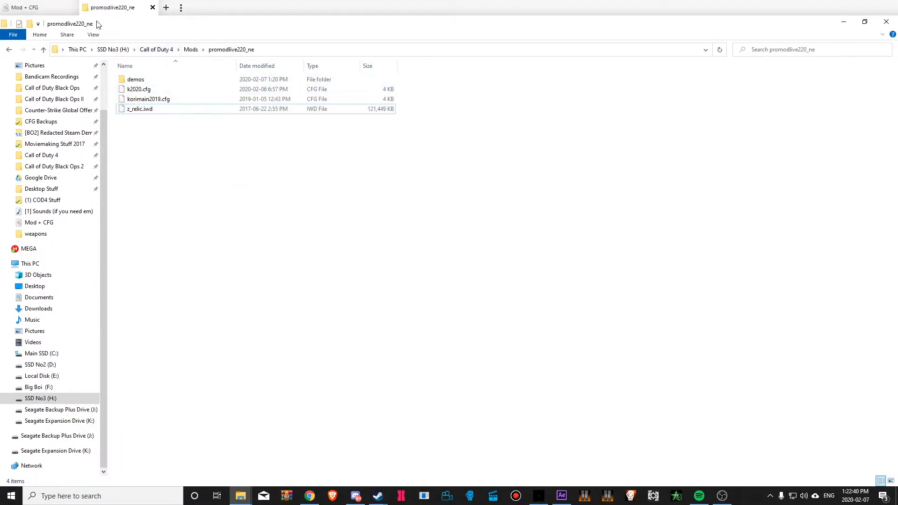
click(96, 36)
click(583, 202)
click(96, 37)
click(365, 70)
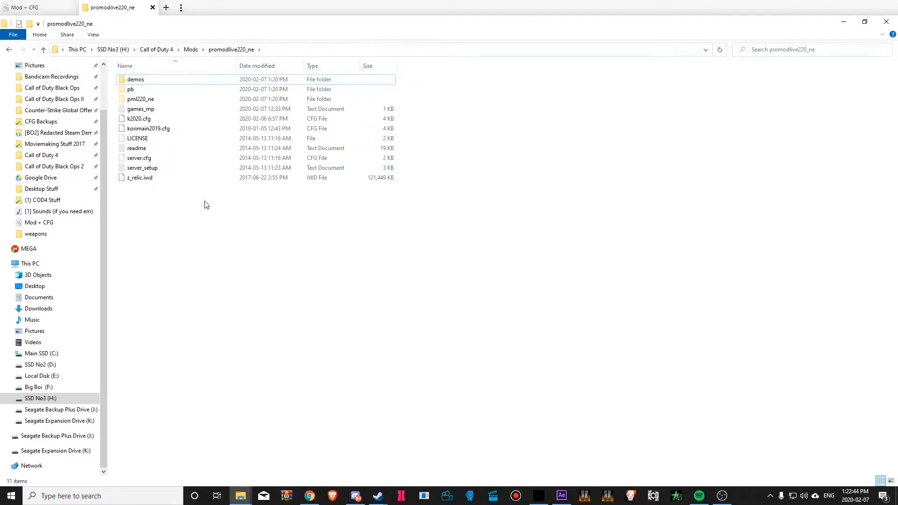
- Turn off the display of hidden items in the promodlive220_ne folder
drag(204, 203, 174, 5)
click(95, 35)
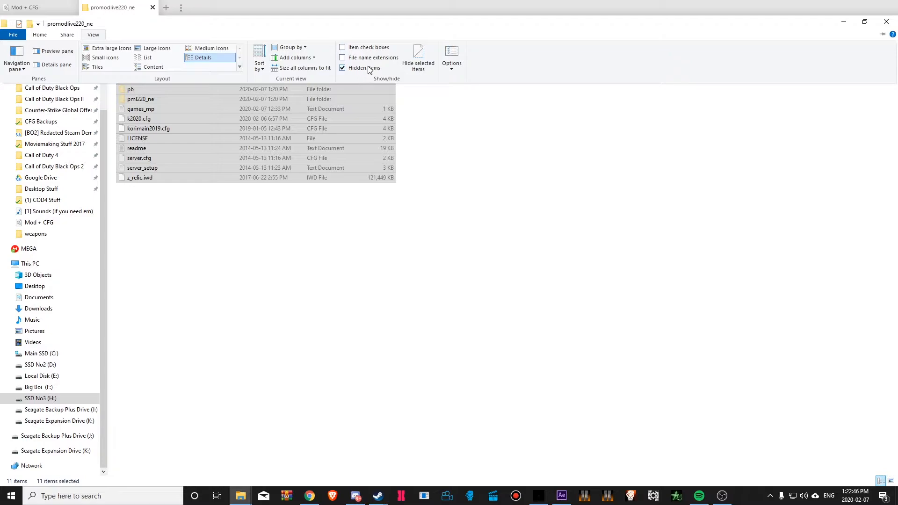
click(369, 69)
drag(591, 189, 347, 93)
- Show hidden items in Mod + CFG and inspect the contents of the 3.0 reshade archive
click(40, 8)
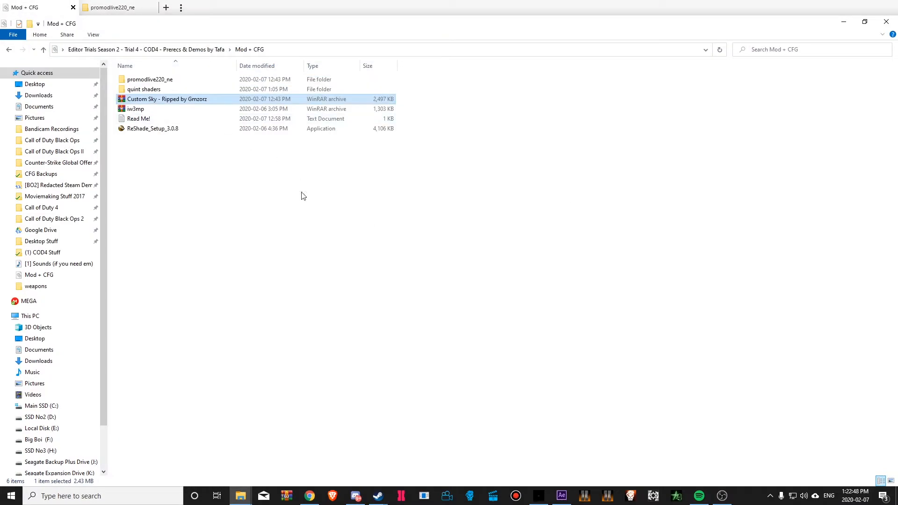
drag(561, 185, 142, 74)
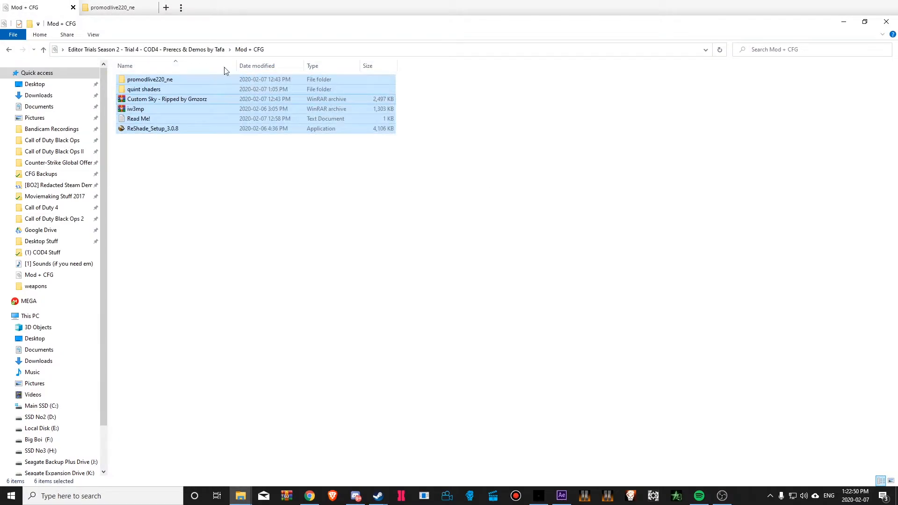
click(96, 37)
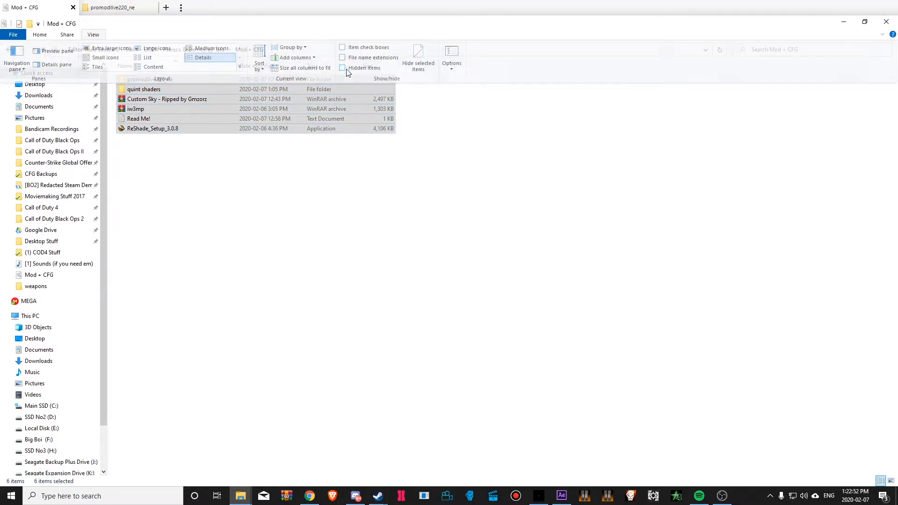
click(364, 68)
double_click(140, 98)
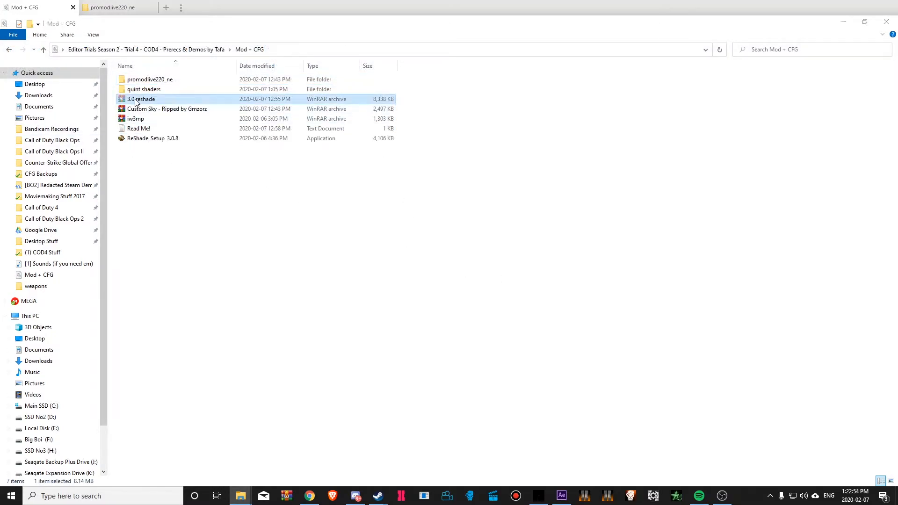
double_click(150, 300)
drag(260, 346, 122, 296)
drag(169, 322, 224, 338)
click(307, 342)
click(897, 209)
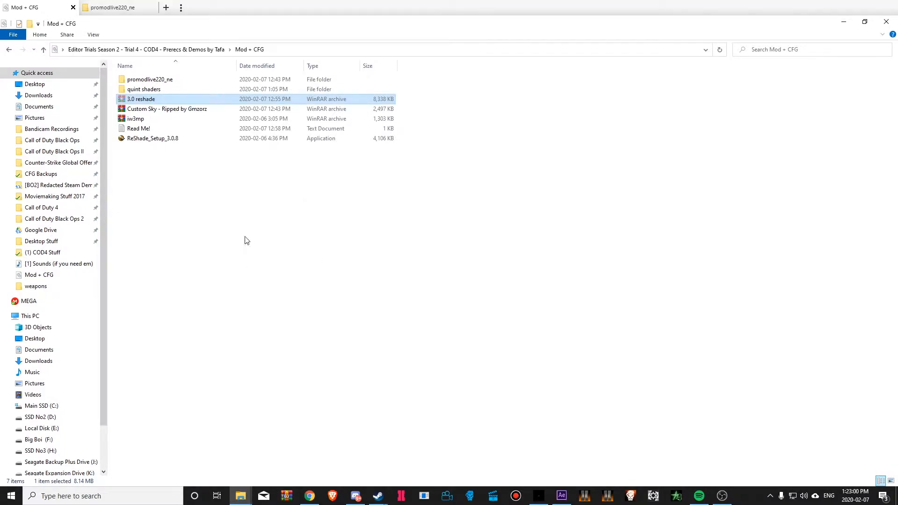
- Stop showing hidden items in Mod + CFG and go back from promodlive220_ne to the Call of Duty 4 folder
key(Delete)
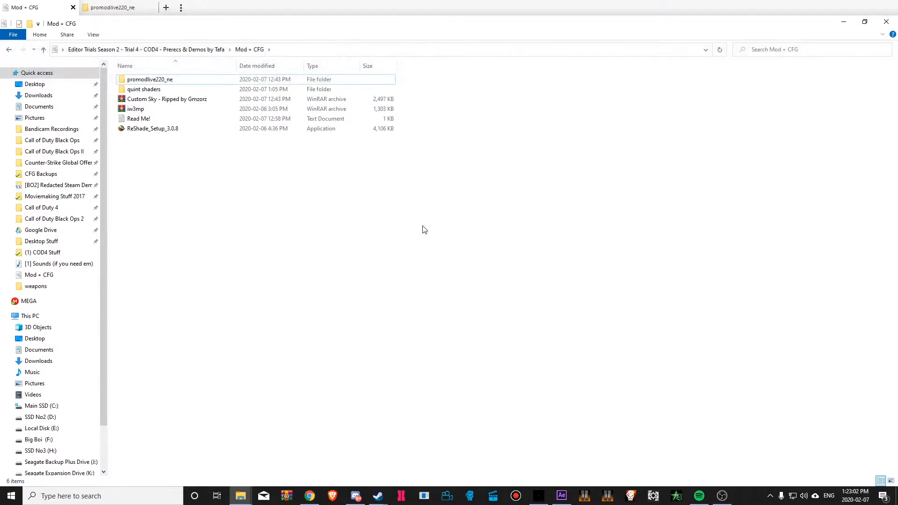
key(ctrl+a)
click(530, 295)
click(130, 7)
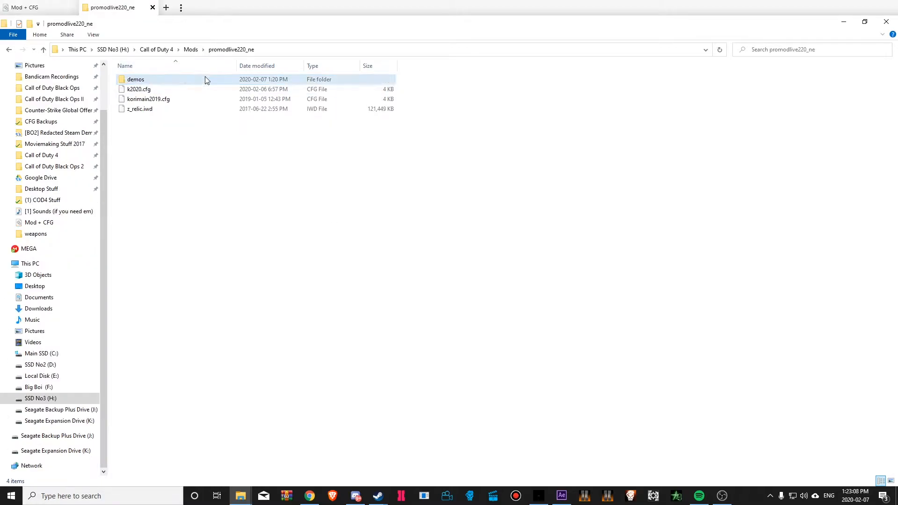
click(158, 50)
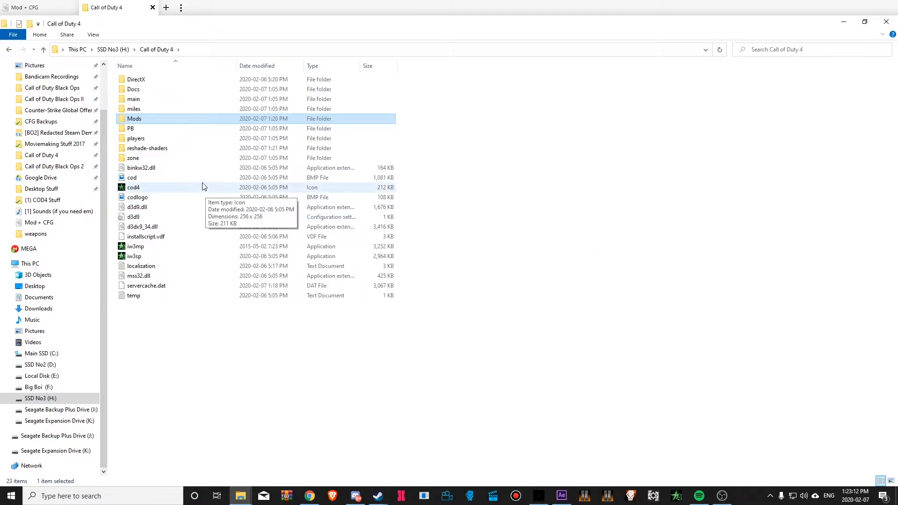
- Launch iw3mp from the Call of Duty 4 folder and dismiss the startup error to reach the main menu
double_click(177, 246)
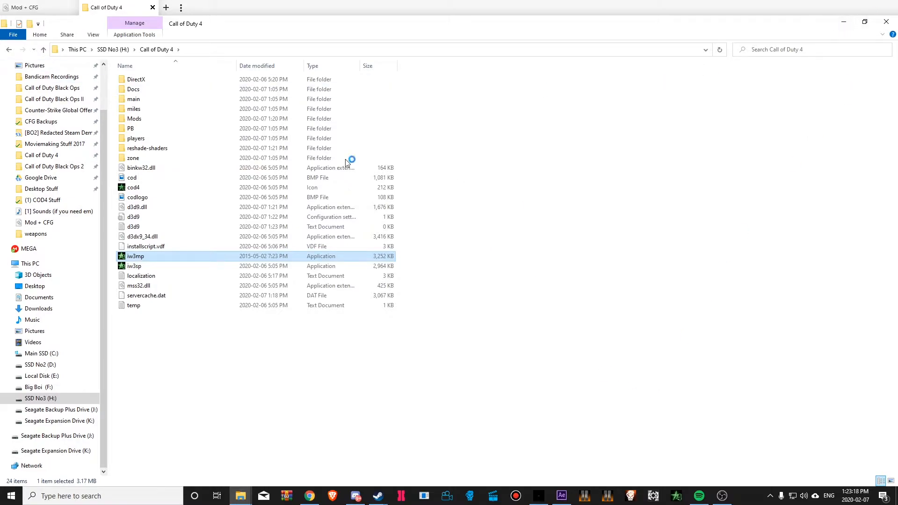
click(34, 5)
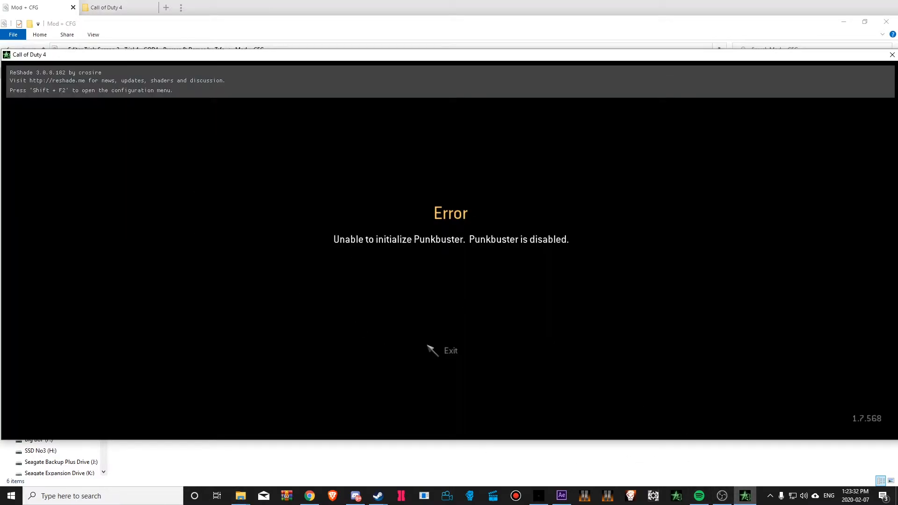
click(435, 350)
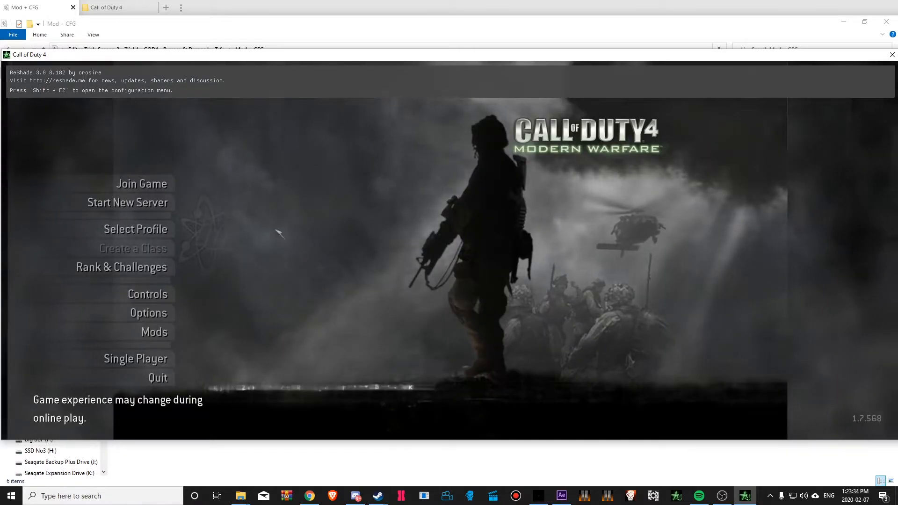
- Create a ReShade preset named sf through the first-run tutorial, finish the tutorial and close the overlay
key(shift+F2)
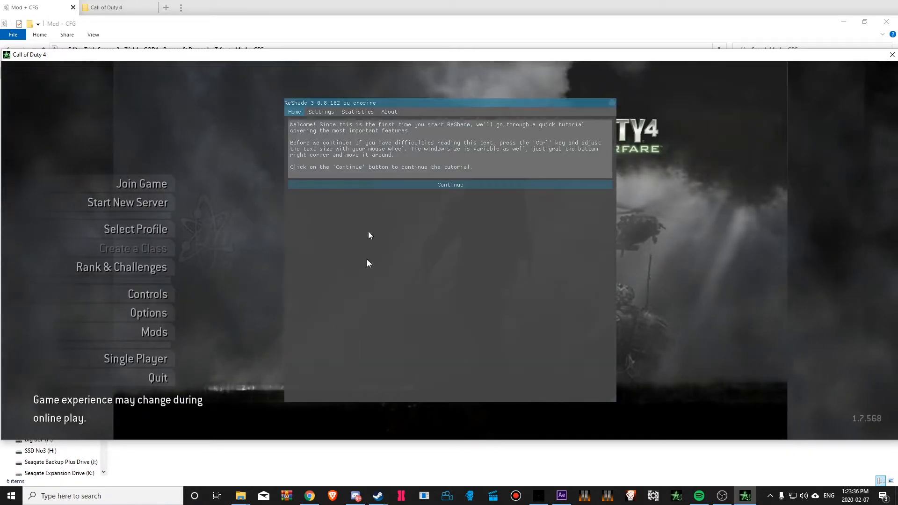
click(412, 185)
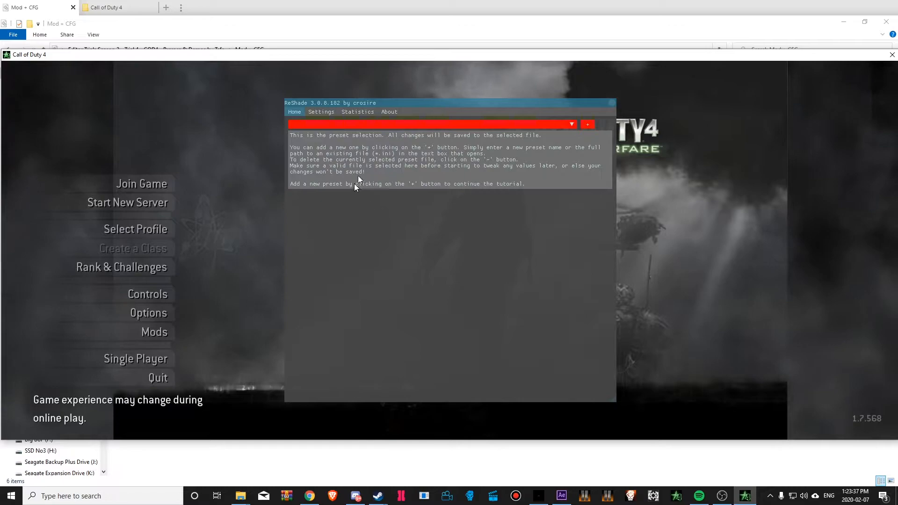
click(588, 125)
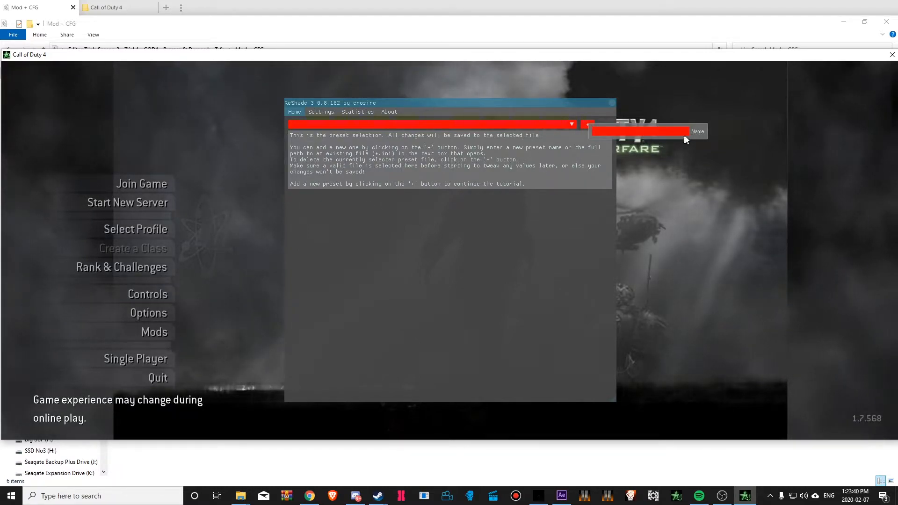
text(sf)
key(Return)
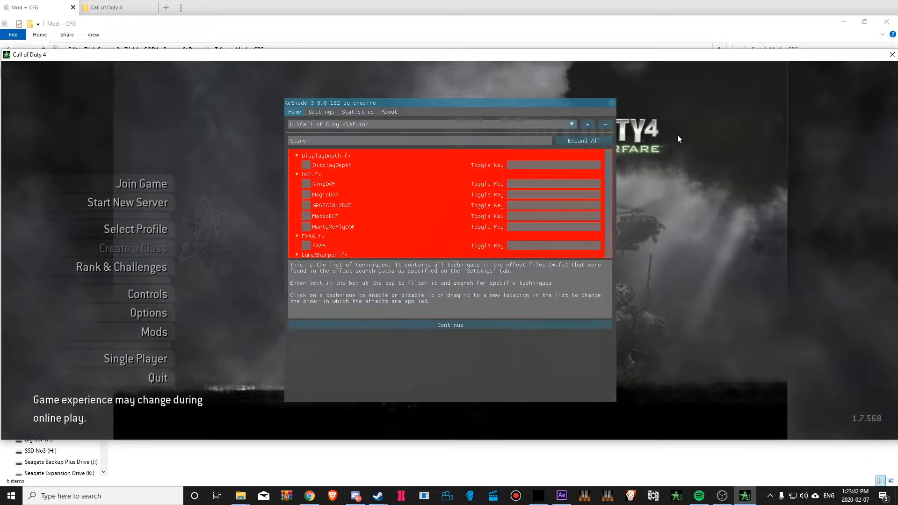
click(500, 325)
click(494, 394)
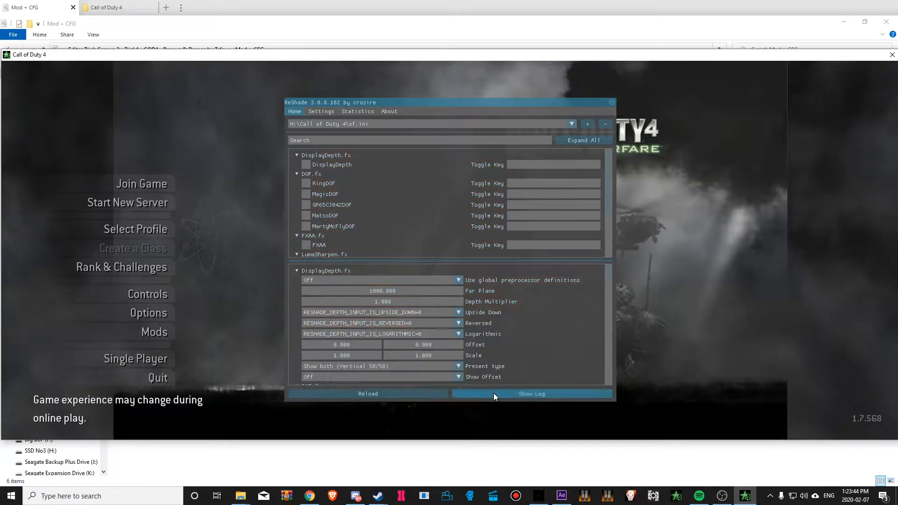
click(613, 103)
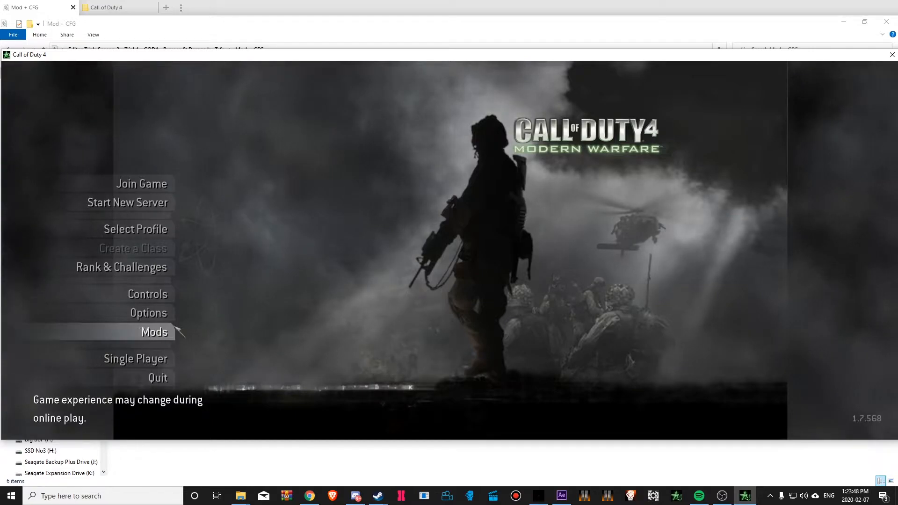
- Load the promodlive220_ne mod in the game
click(160, 338)
double_click(370, 127)
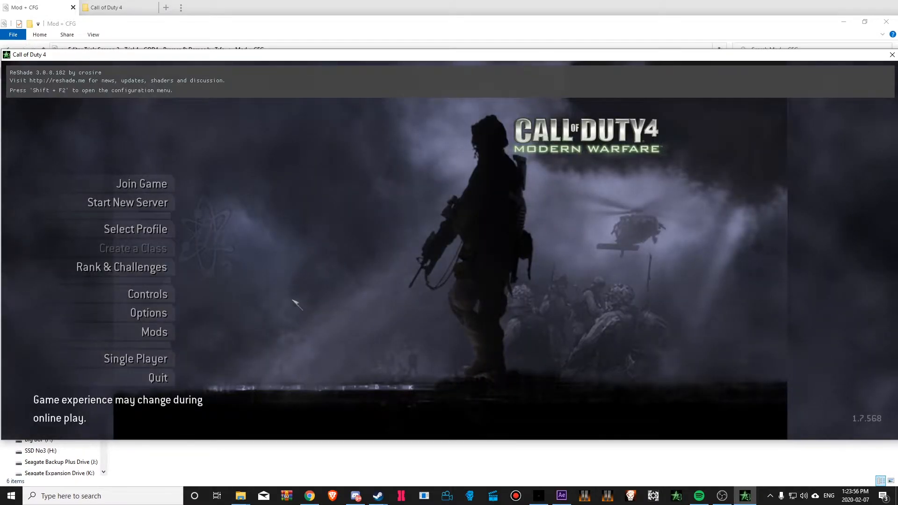
- Set Anti-aliasing to Off in the game's graphics options and apply the settings
click(148, 312)
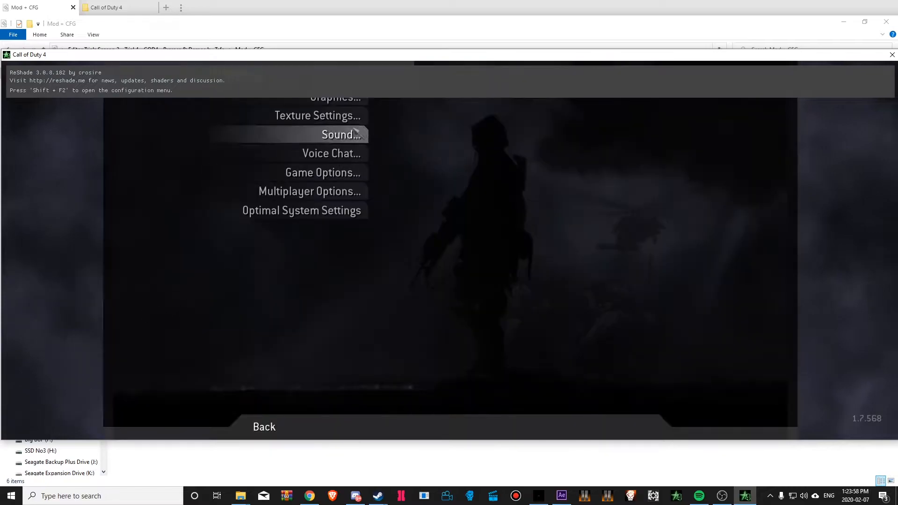
click(337, 104)
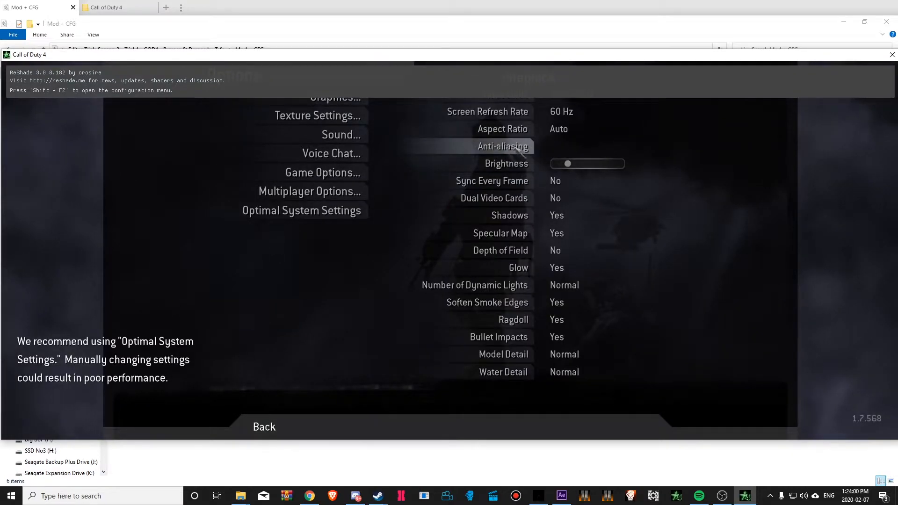
click(562, 148)
click(621, 427)
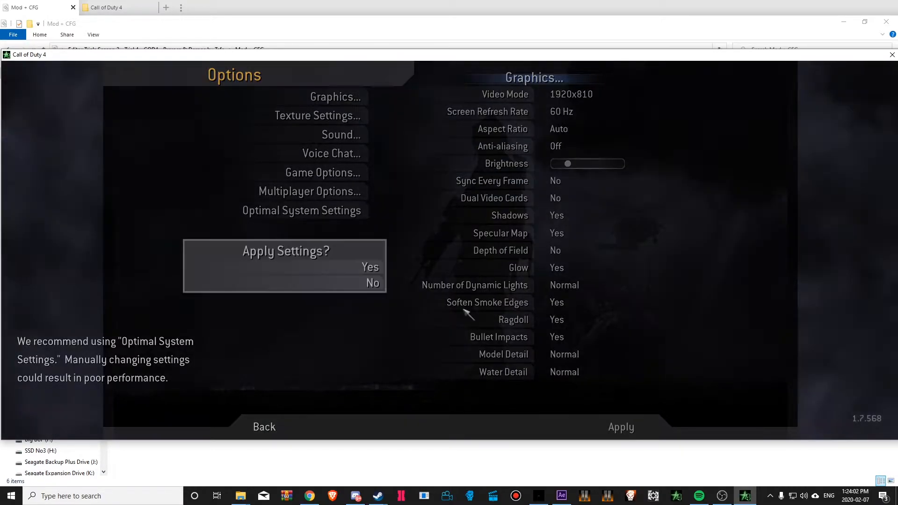
click(361, 266)
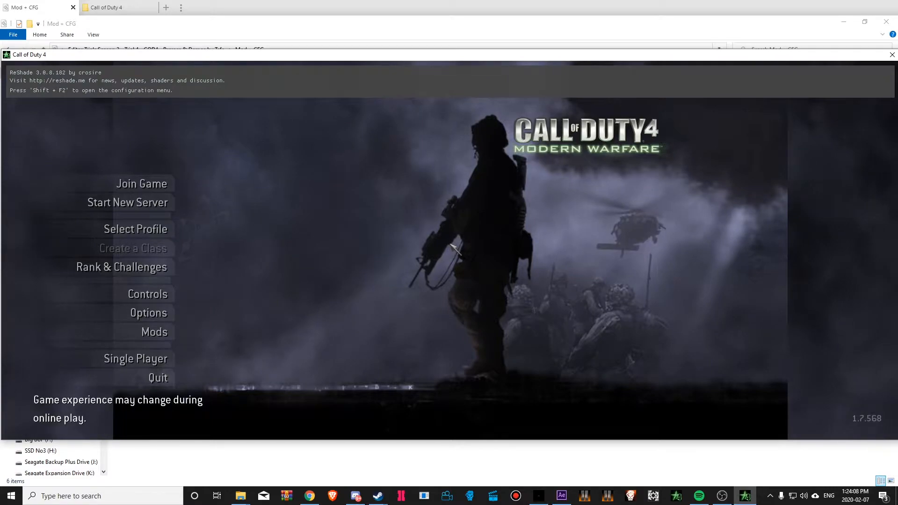
- Set the ReShade overlay key to Home and the effects toggle key to Numpad 7, and close the overlay
key(shift+F2)
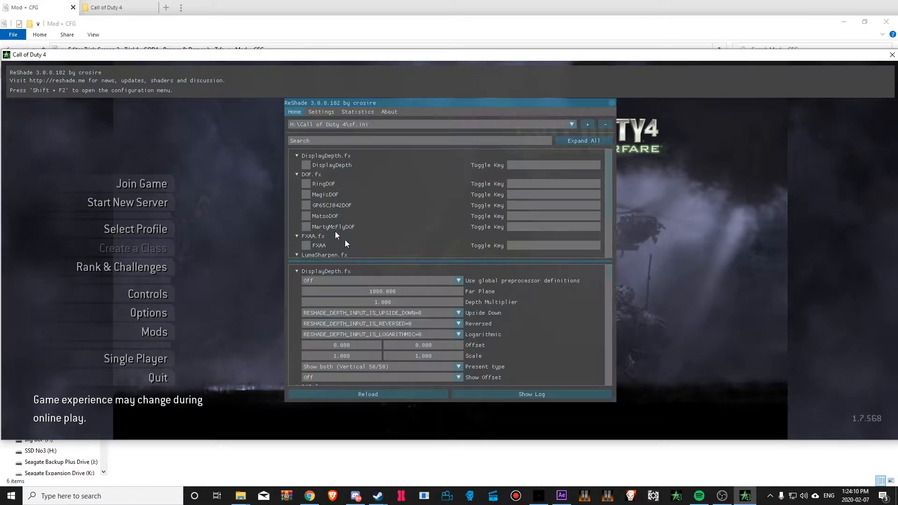
click(321, 113)
click(314, 136)
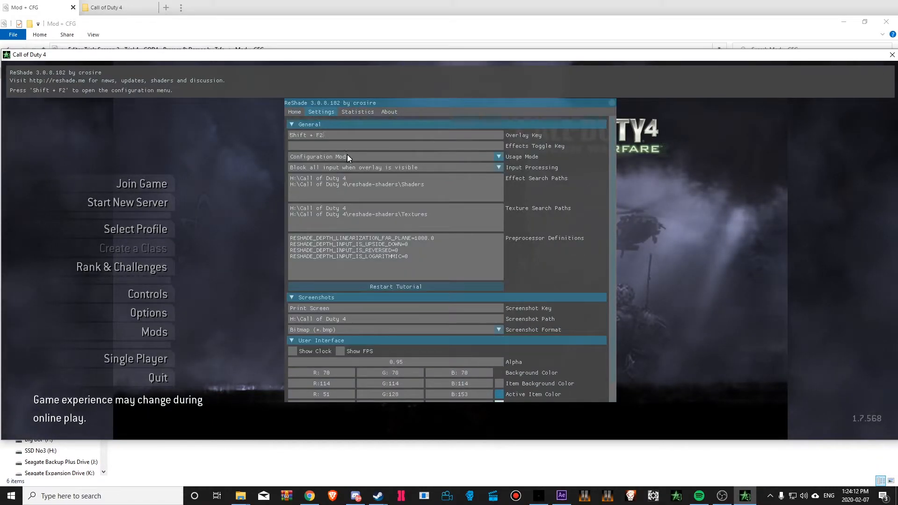
key(Home)
key(KP_7)
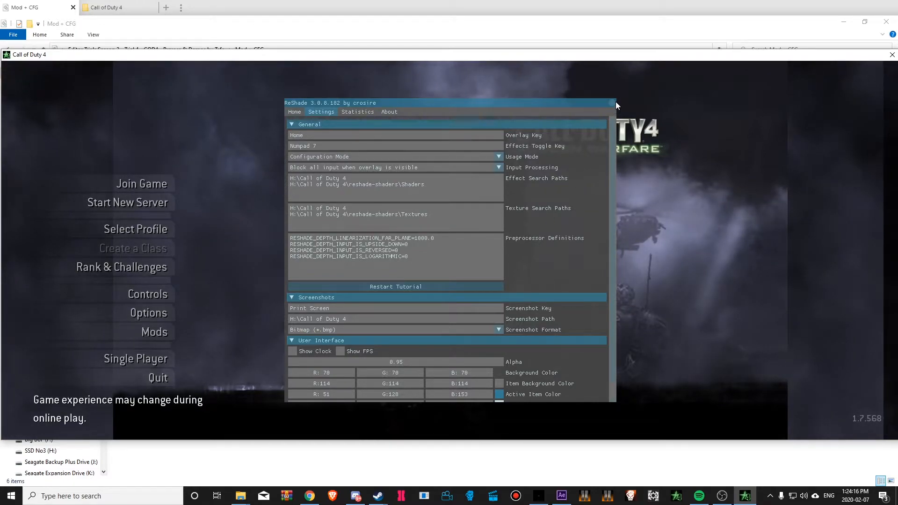
click(427, 268)
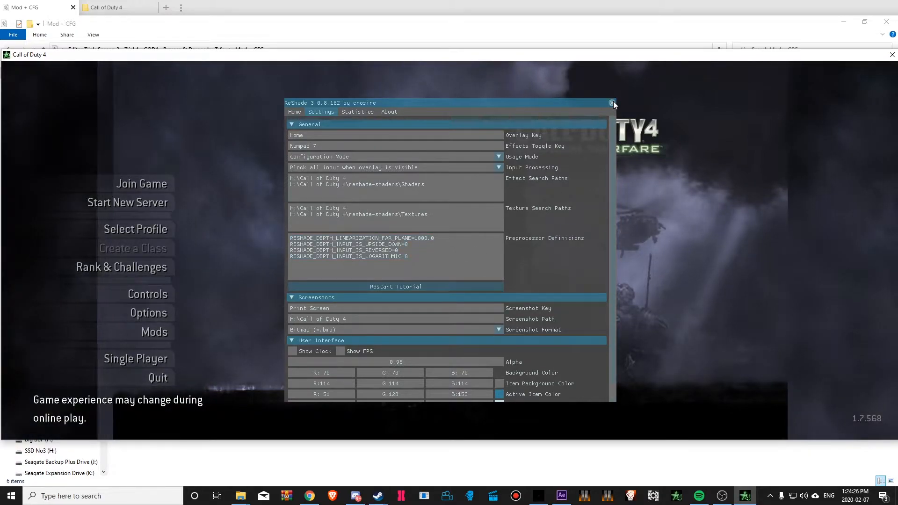
click(613, 101)
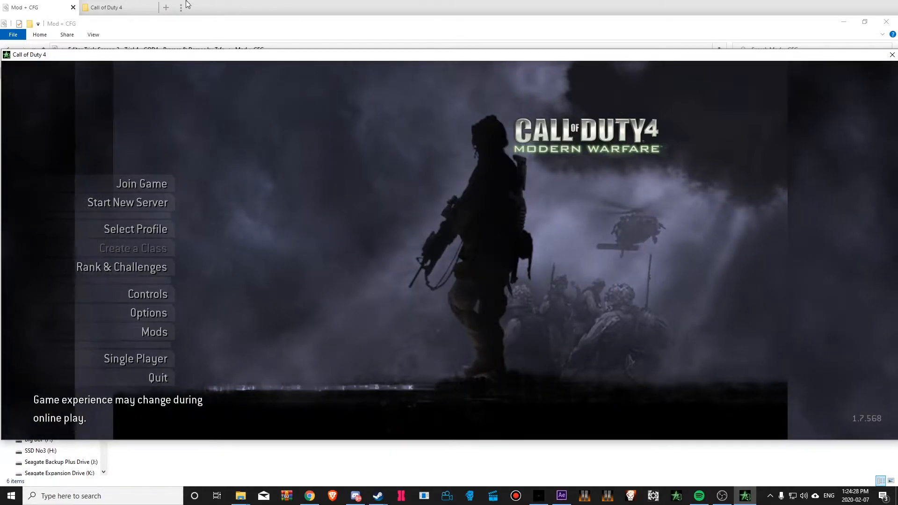
- Go to the demos folder of promodlive220_ne inside the Call of Duty 4 Mods folder
click(108, 7)
double_click(134, 118)
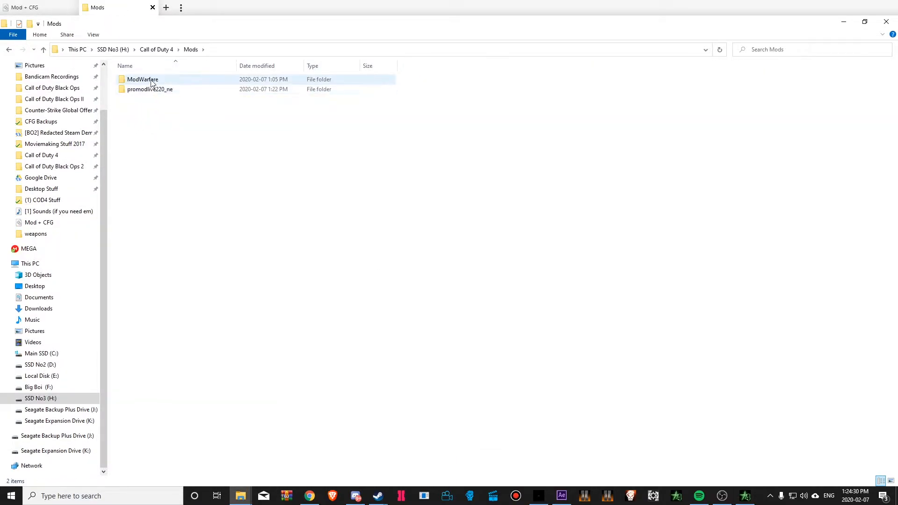
double_click(152, 90)
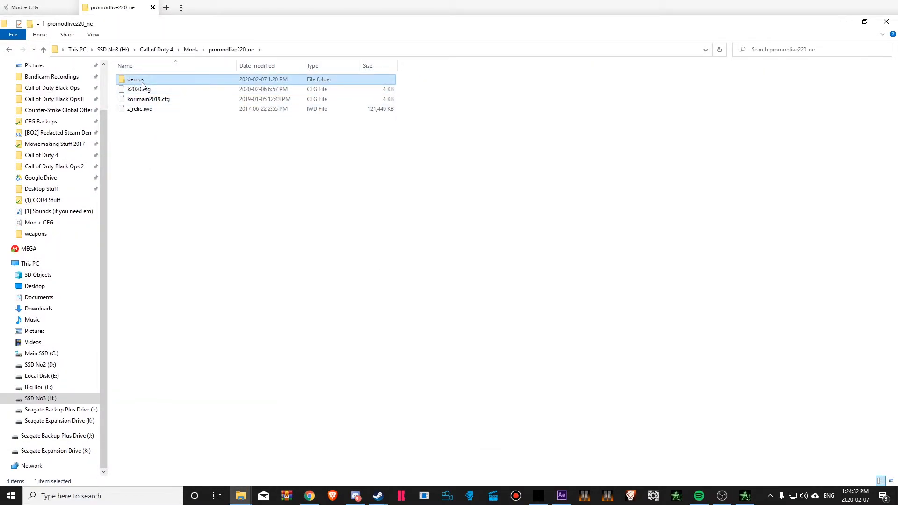
double_click(136, 80)
drag(449, 220, 117, 76)
click(233, 156)
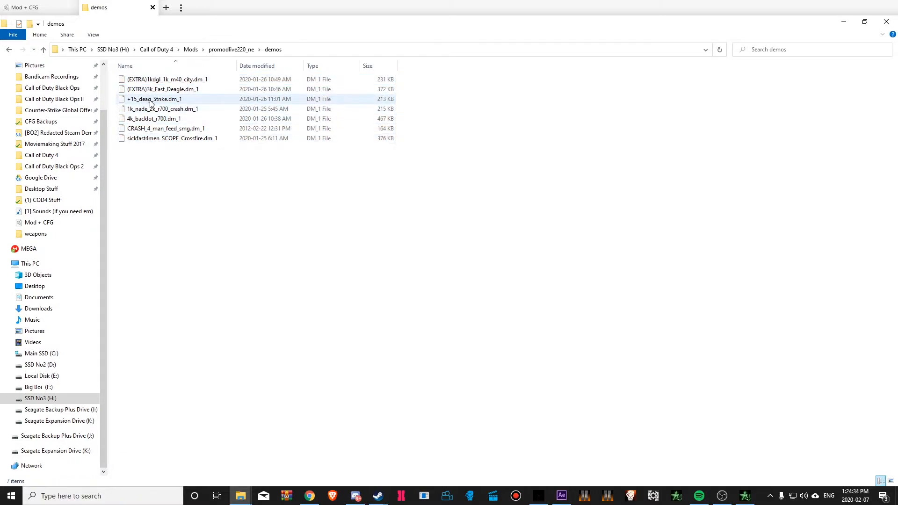
- Copy the file name of the +15_deag_Strike demo without its extension, leaving the file itself unrenamed
click(180, 101)
right_click(179, 104)
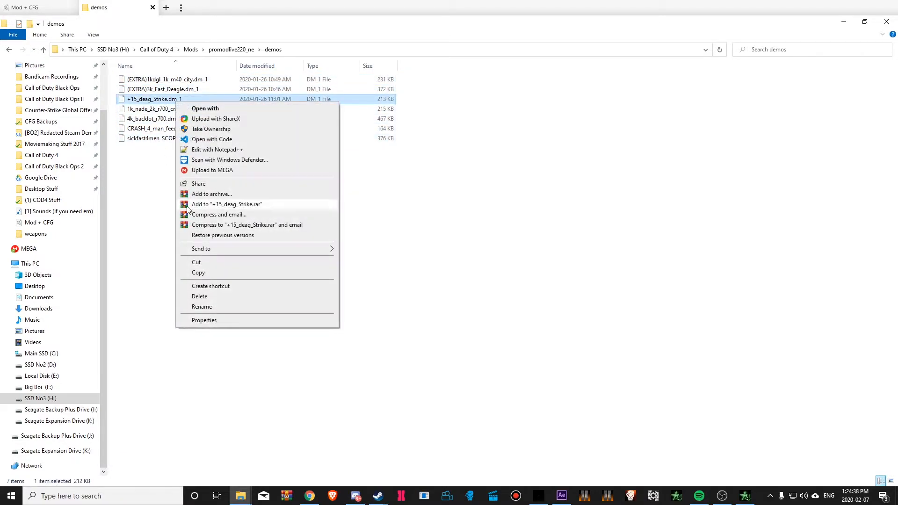
click(234, 307)
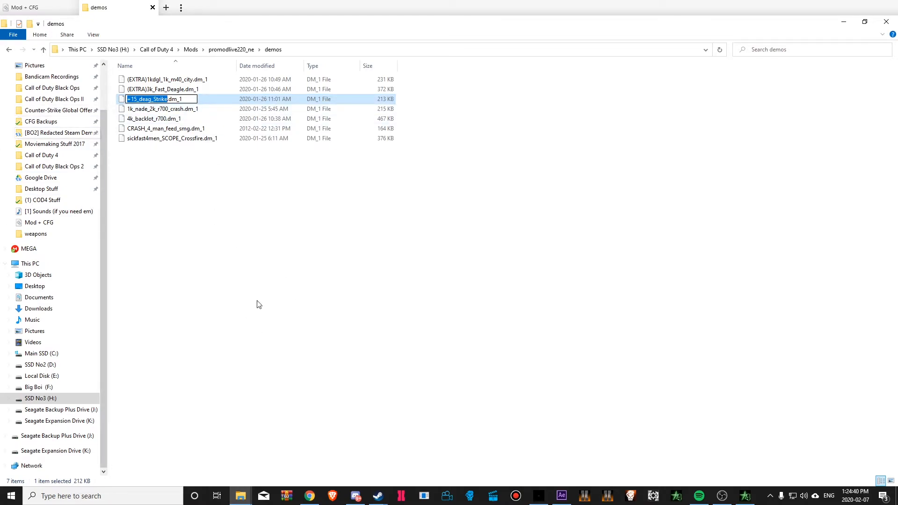
click(261, 236)
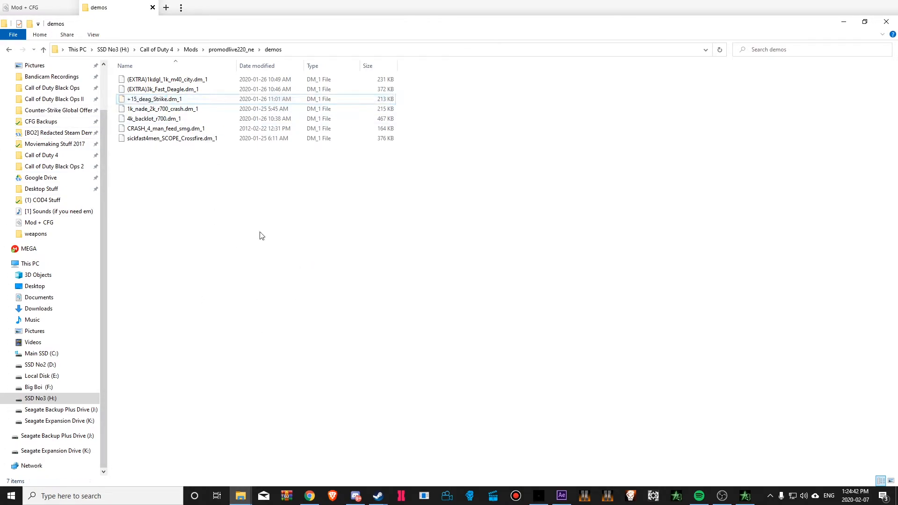
- Switch to Call of Duty 4 and play the demo with the console command /demo +15_deag_Strike
click(746, 496)
key(grave)
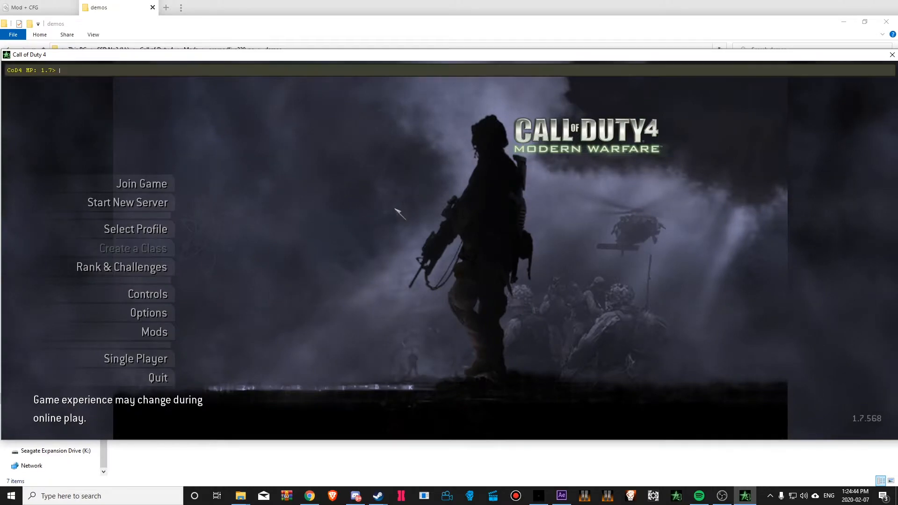
key(grave)
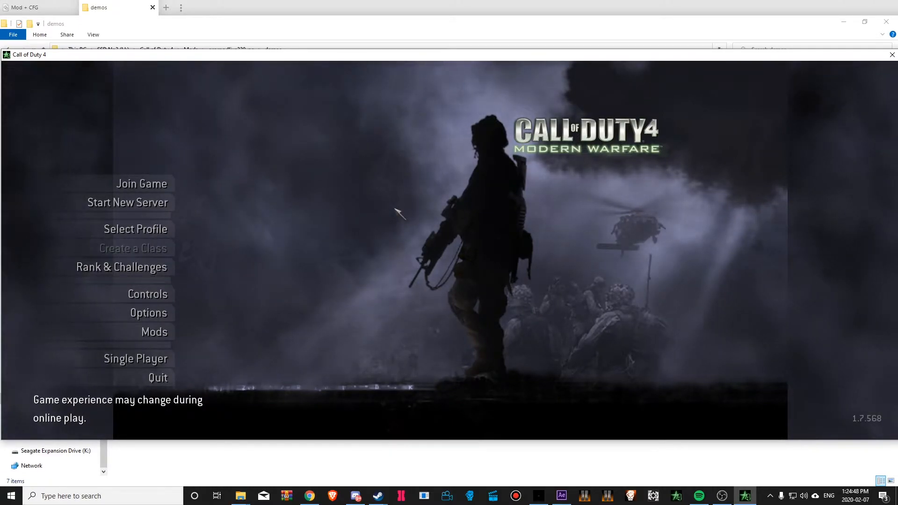
key(grave)
text(/demo +15_deag_Strike)
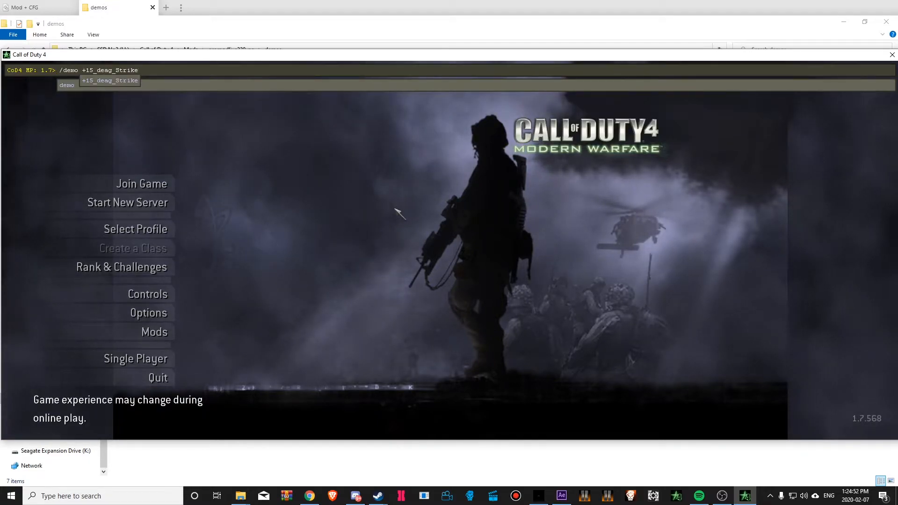
key(Return)
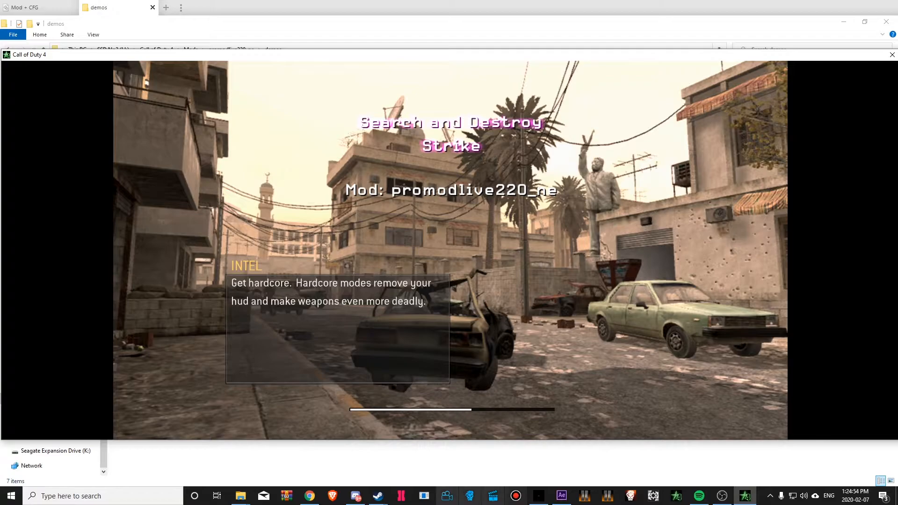
- Switch to the CODMVM Launcher, start IW3MVM for Call of Duty 4 and return to the game
key(alt+Tab)
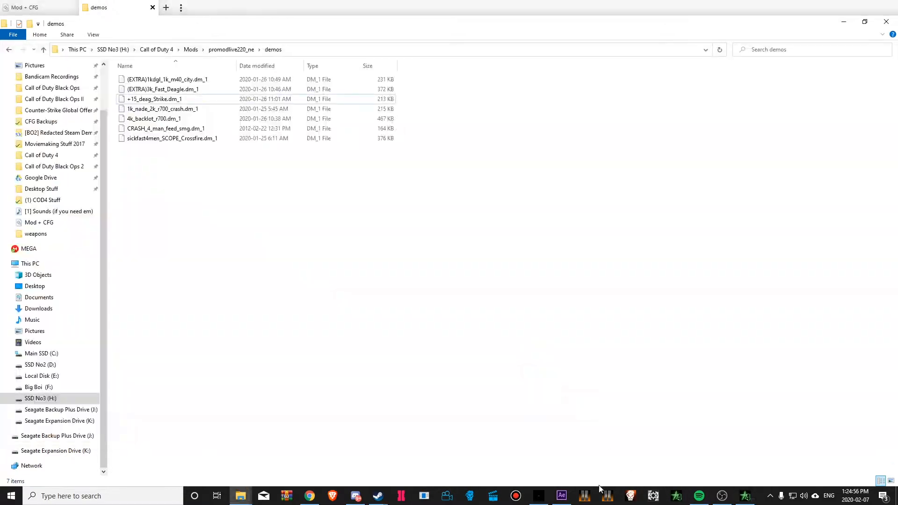
click(540, 495)
click(814, 436)
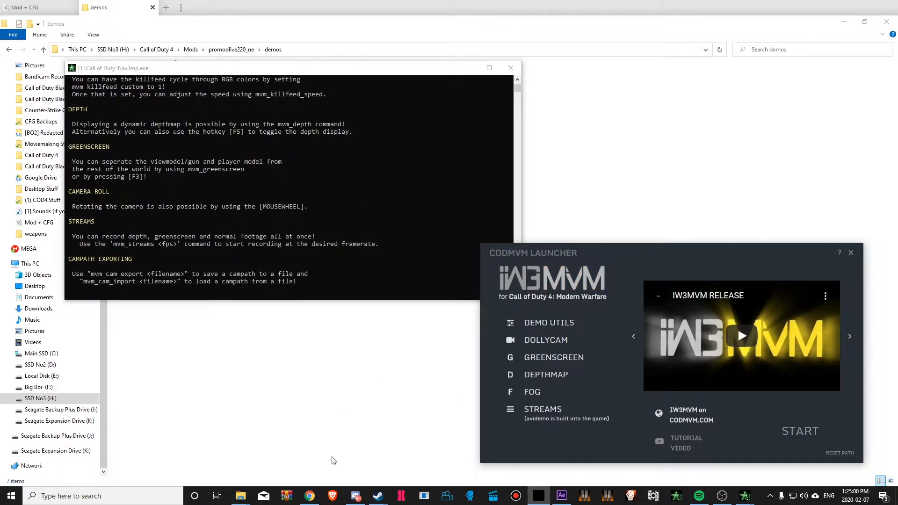
key(alt+Tab)
key(Tab)
key(Tab)
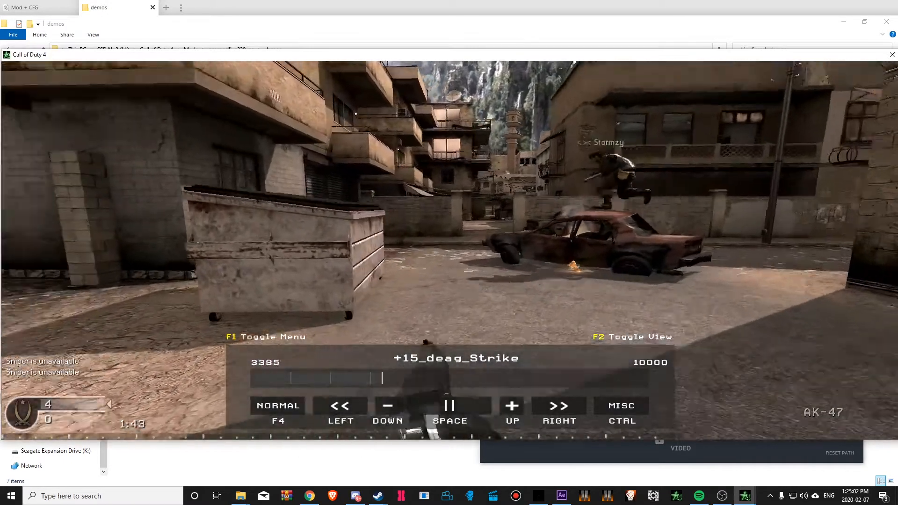
- Pause the +15_deag_Strike demo, toggle to the free camera view and move the camera through the scene
key(space)
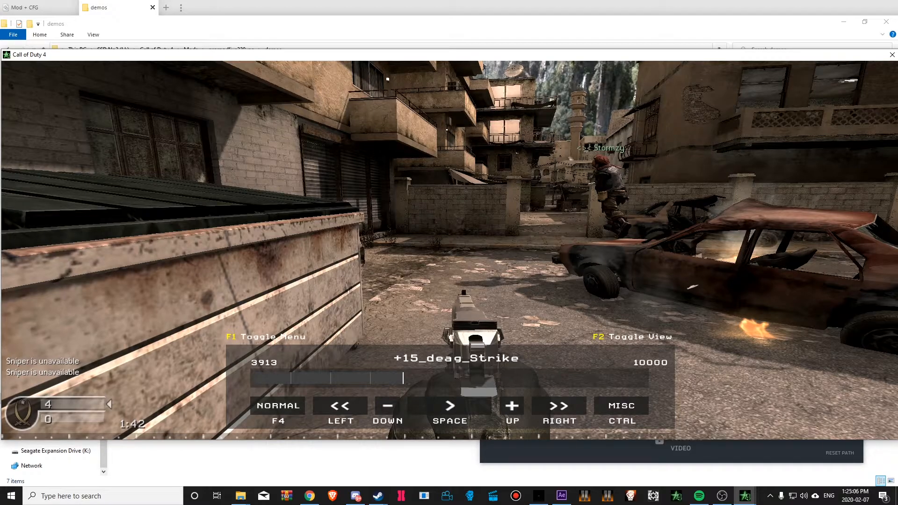
key(F2)
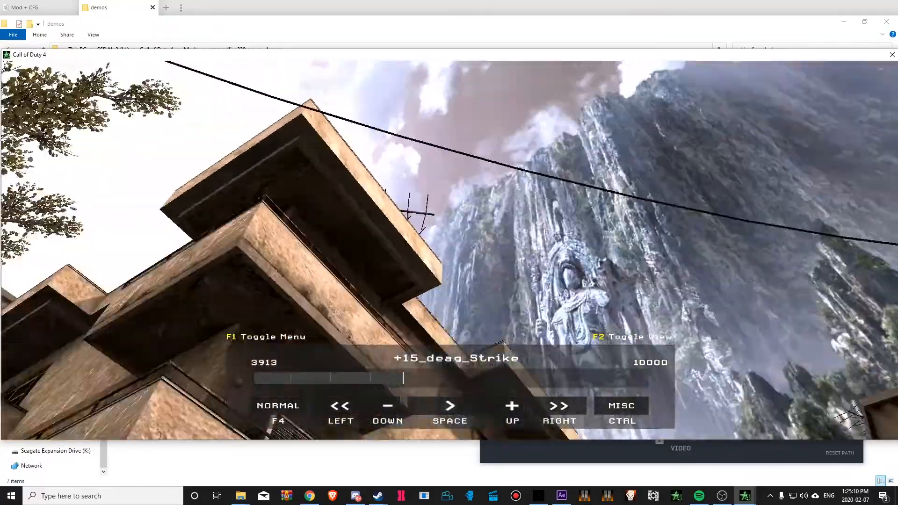
key(w)
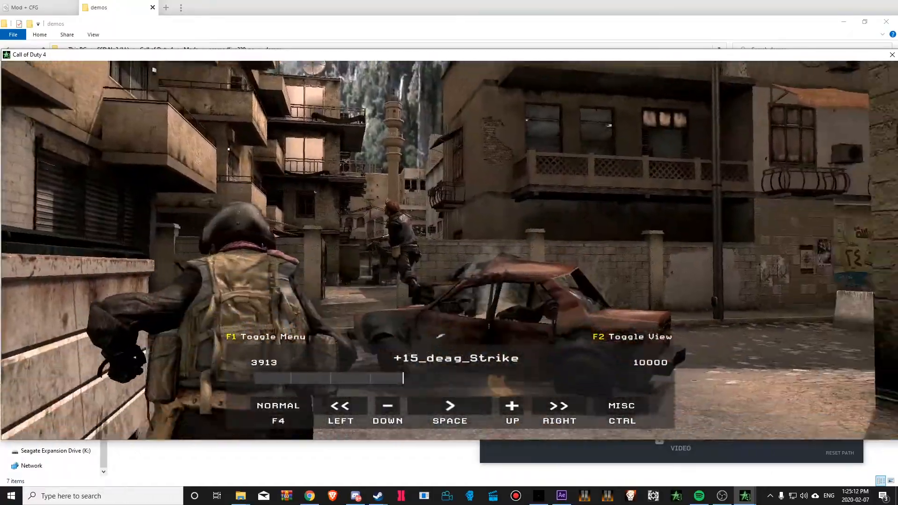
- Position the free camera behind the running soldier, bring up the ReShade overlay and move its window clear of him
key(s)
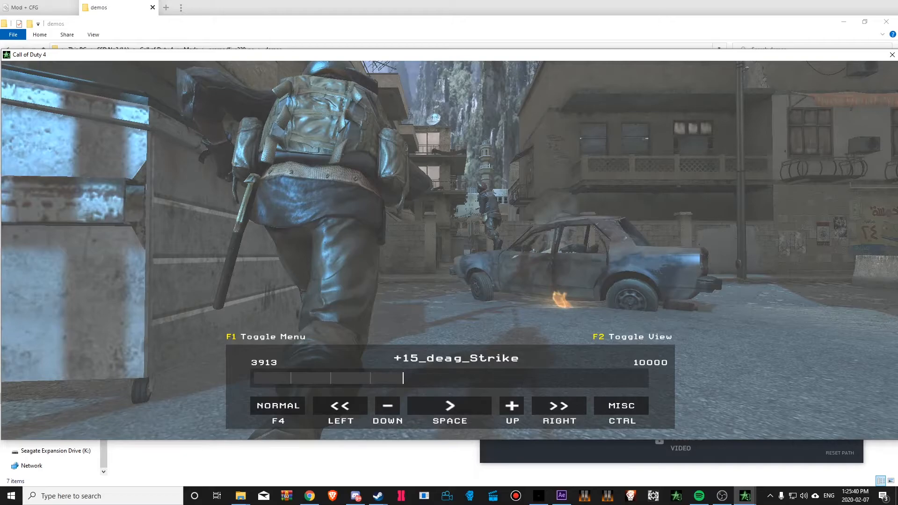
key(Home)
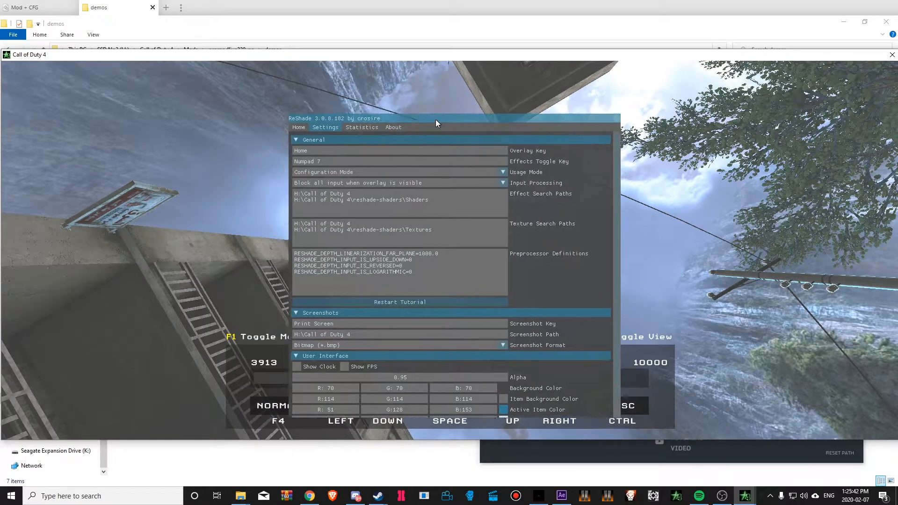
drag(436, 119, 687, 85)
key(Home)
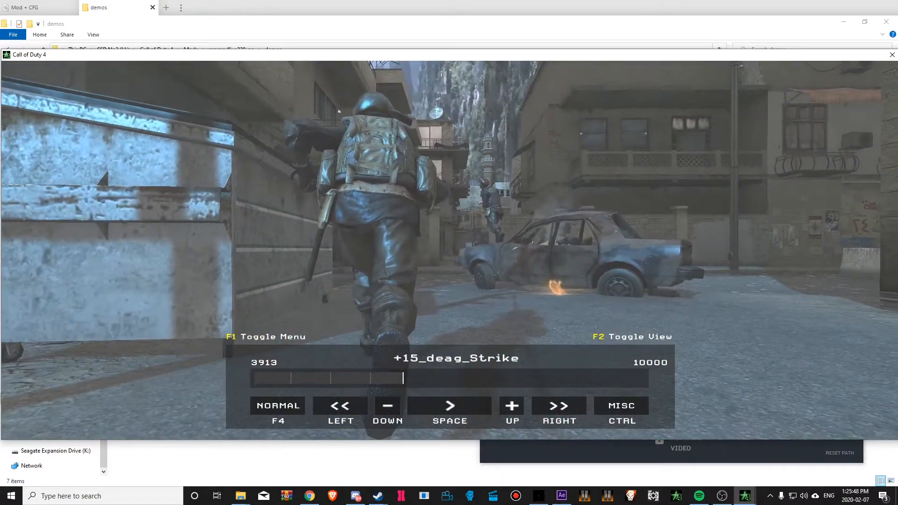
key(Home)
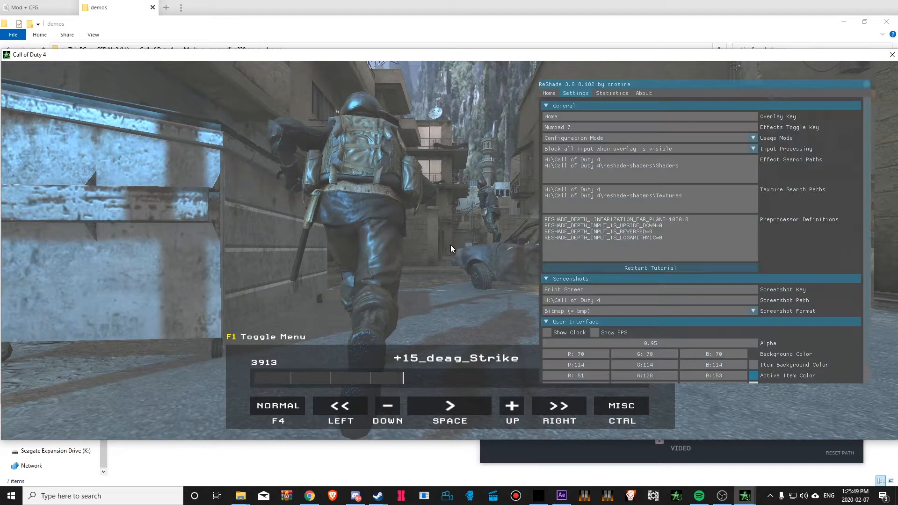
- Show the ReShade effect list, enable FXAA and collapse the DisplayDepth.fx and DOF.fx settings
click(551, 93)
scroll(633, 188, down, 3)
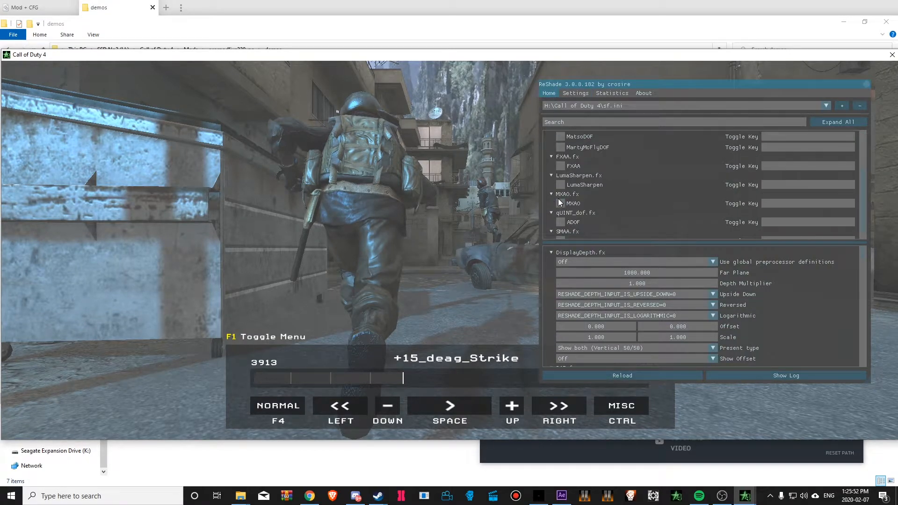
click(551, 253)
click(550, 268)
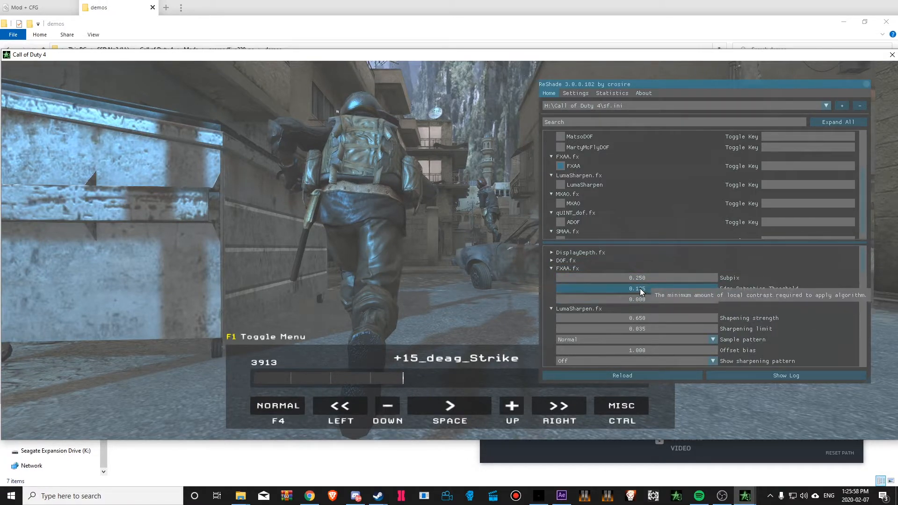
- Set FXAA's Subpix and Edge Detection Threshold to 1.000 and Darkness Threshold to 0.010, and collapse its settings
drag(641, 288, 532, 291)
drag(636, 278, 700, 298)
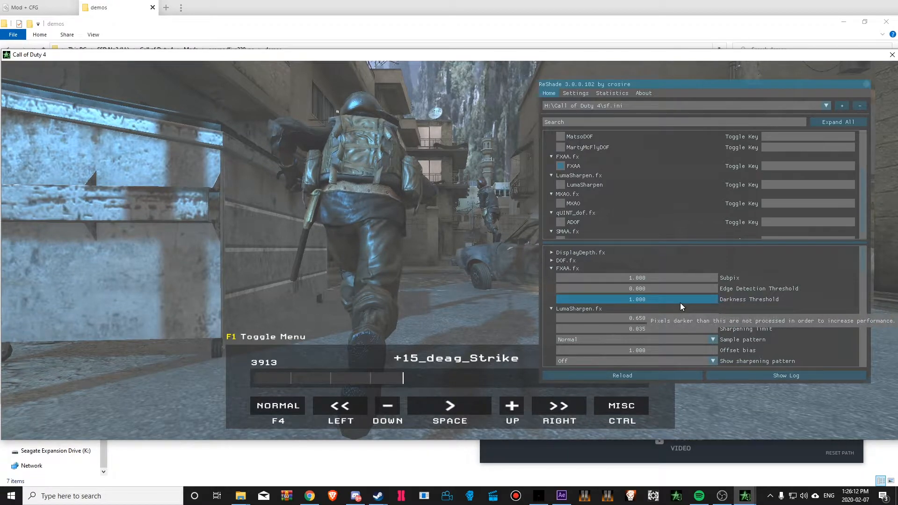
drag(592, 290, 670, 295)
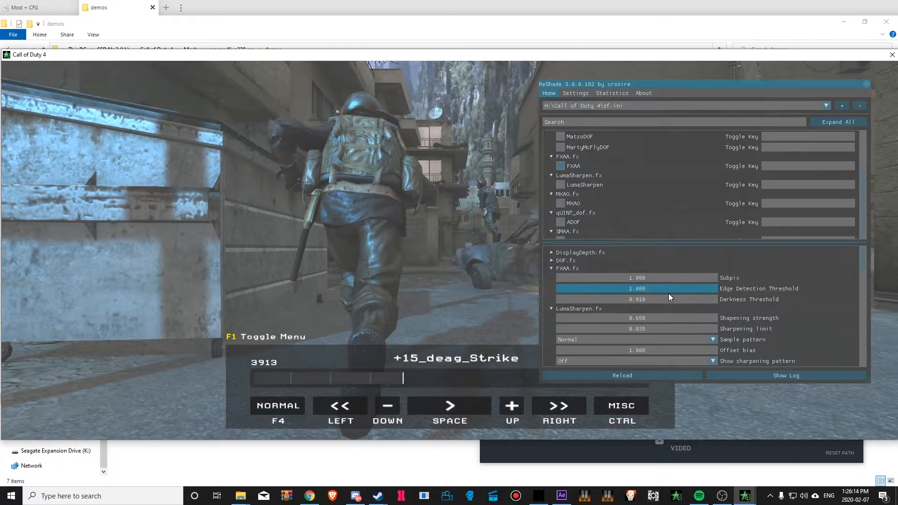
click(568, 268)
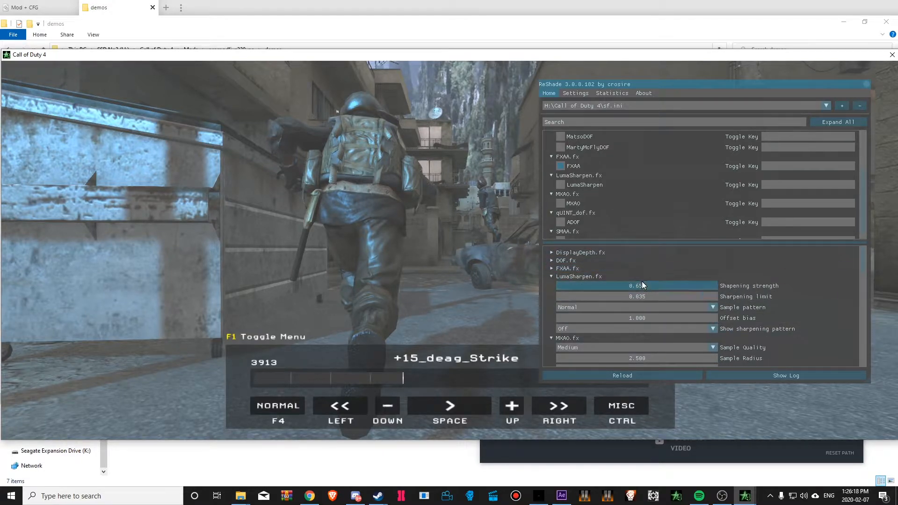
- Enable LumaSharpen, move the free camera in front of the soldier's face and set the sharpening strength to 0.999
click(562, 185)
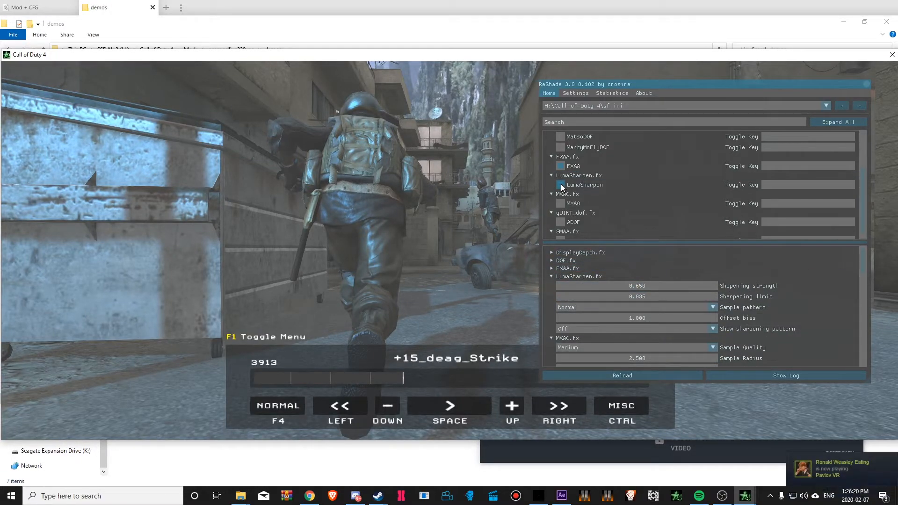
key(alt+Tab)
click(262, 156)
key(shift+F2)
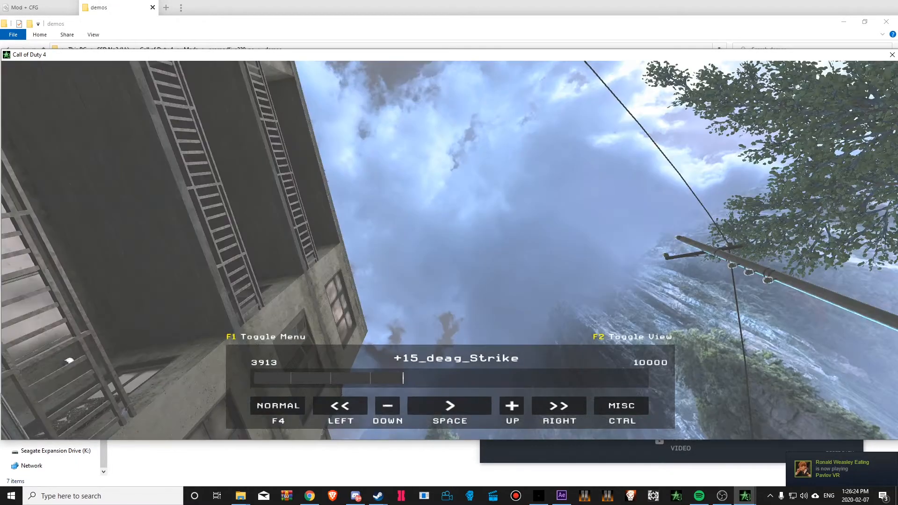
key(w)
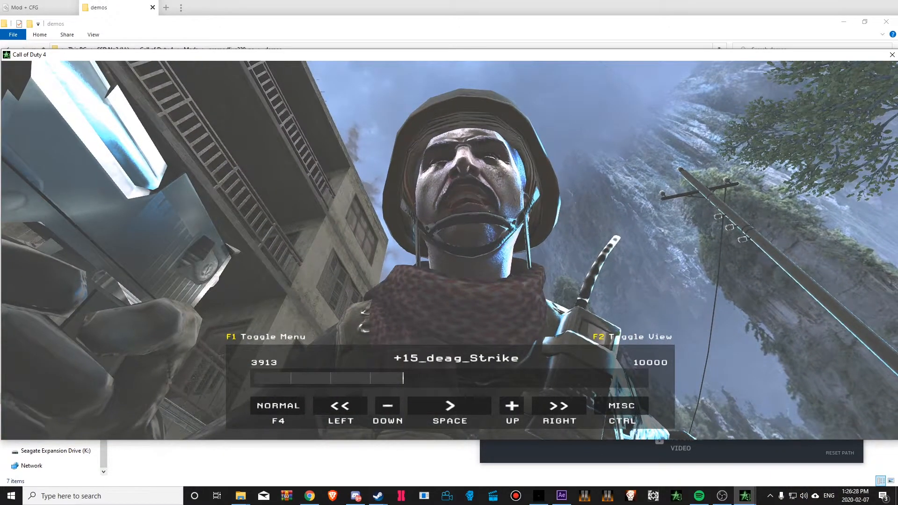
key(shift+F2)
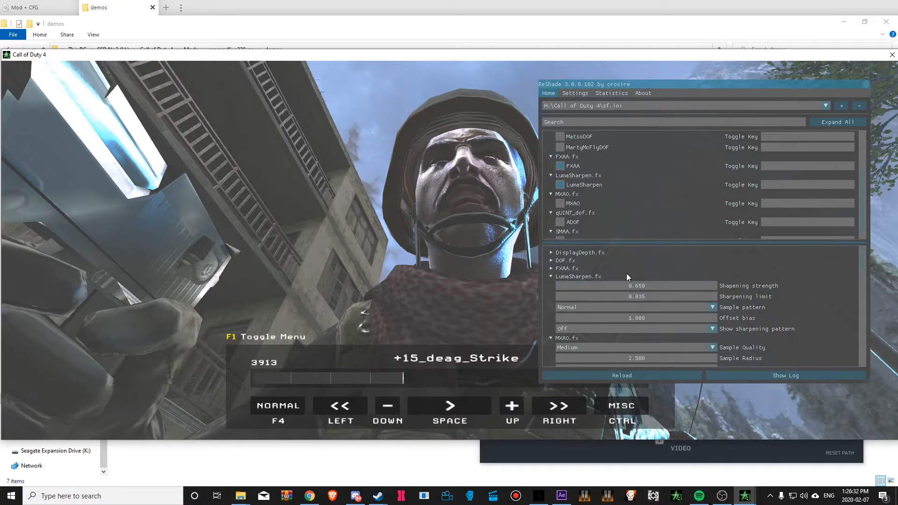
drag(657, 288, 630, 291)
- Try MXAO with its sample quality set to Ultra, disable the effect again and collapse its entry in the effect list
click(561, 203)
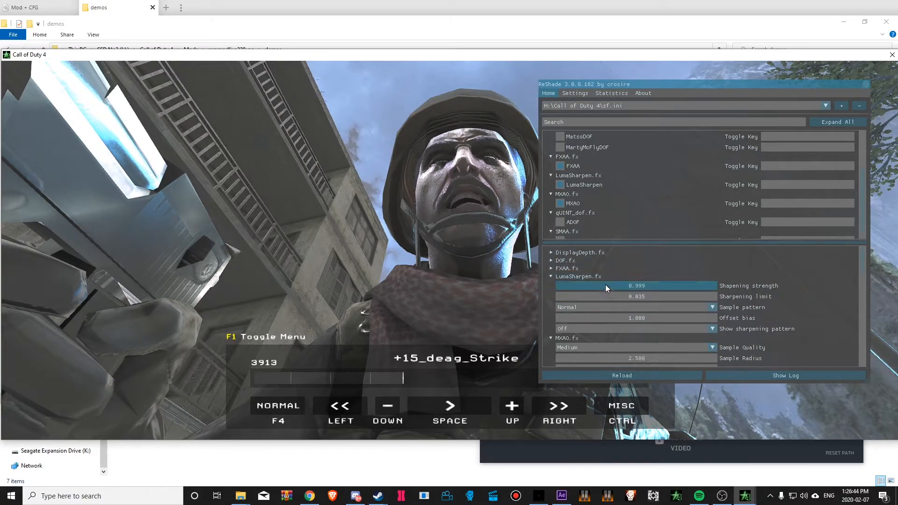
click(628, 351)
click(574, 398)
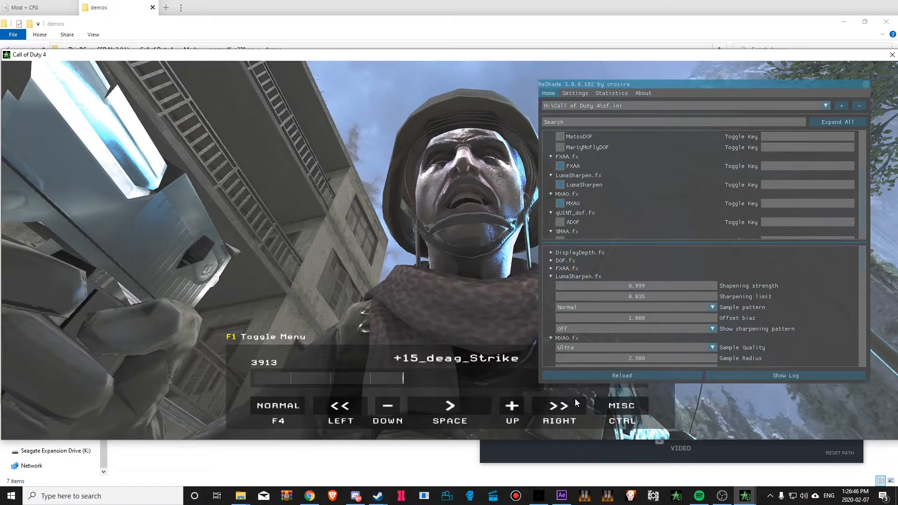
click(563, 204)
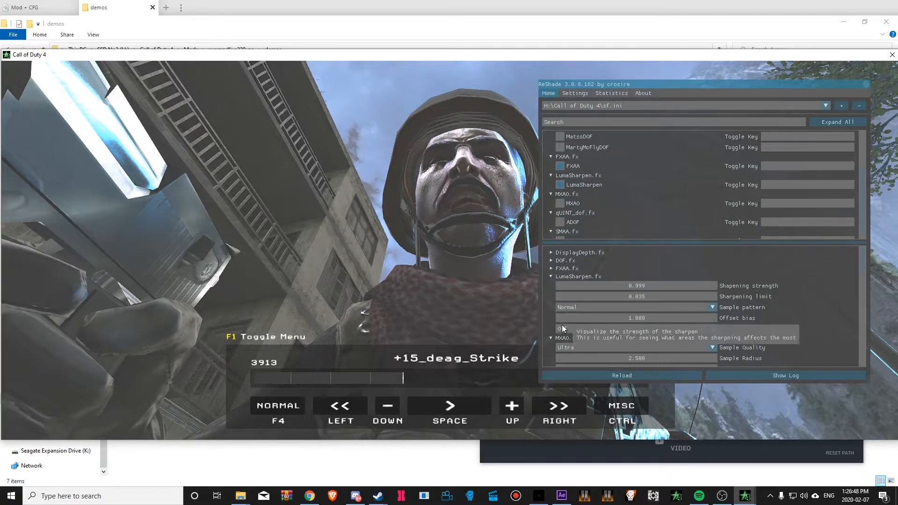
click(547, 194)
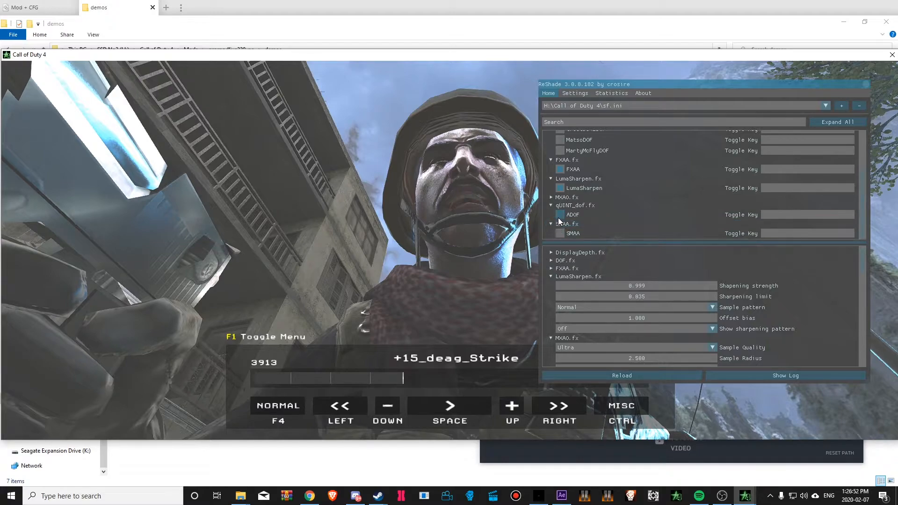
- Enable the ADOF depth-of-field effect, reframe the free camera on the soldier's upper body and return to the ReShade overlay
click(561, 215)
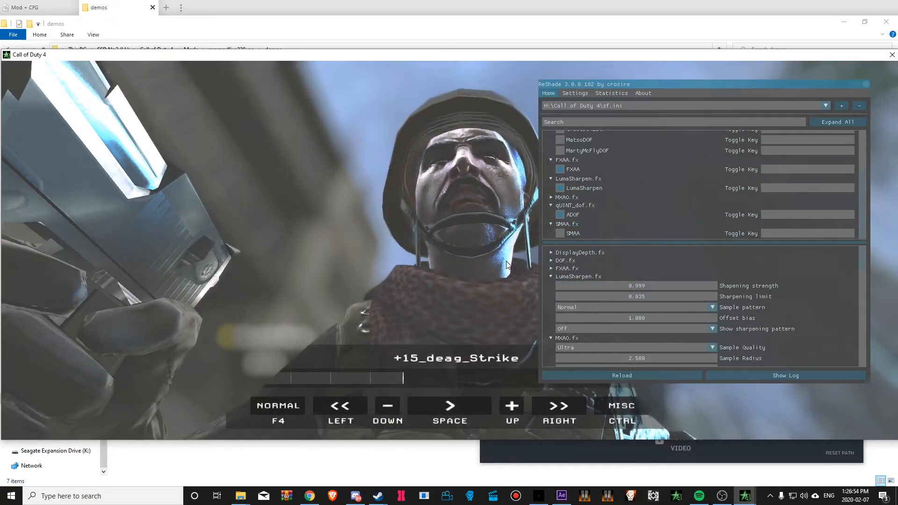
key(alt+Tab)
click(271, 168)
key(shift+F2)
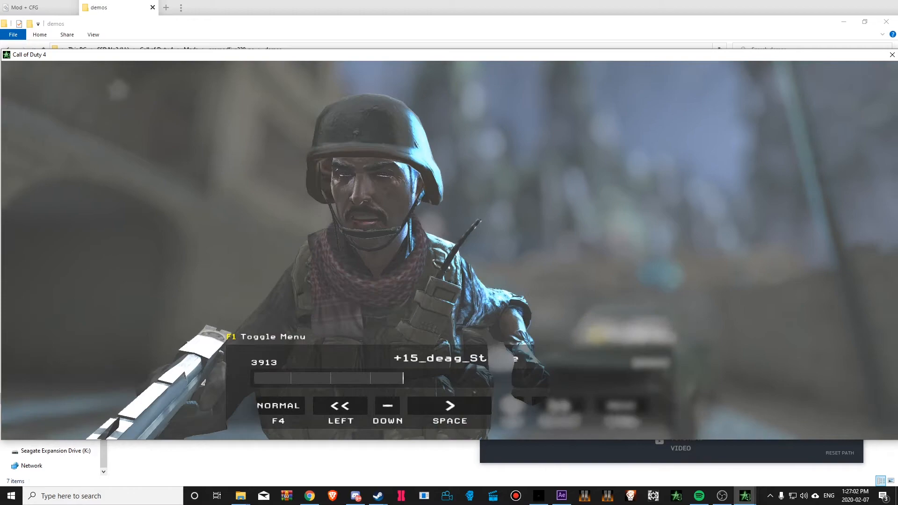
key(shift+F2)
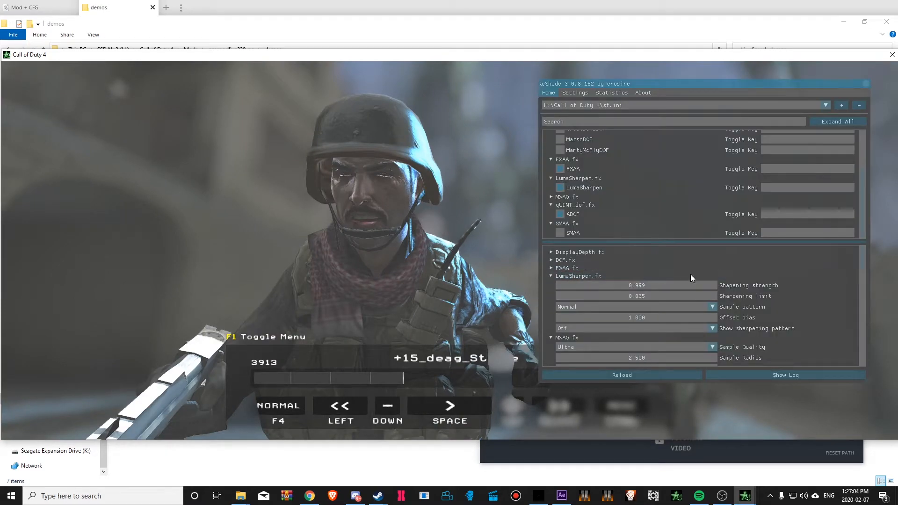
- In qUINT_dof, set Bokeh Maximal Blur Size to 36.000, Hyperfocal depth distance to 0.040, Far blur curve to 1.720 and Enable Autofocus to On
scroll(751, 302, down, 4)
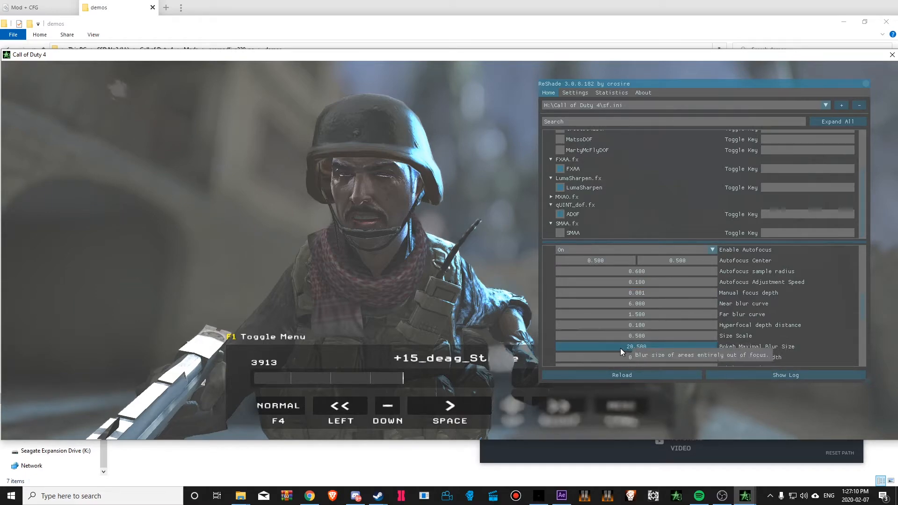
drag(620, 348, 750, 347)
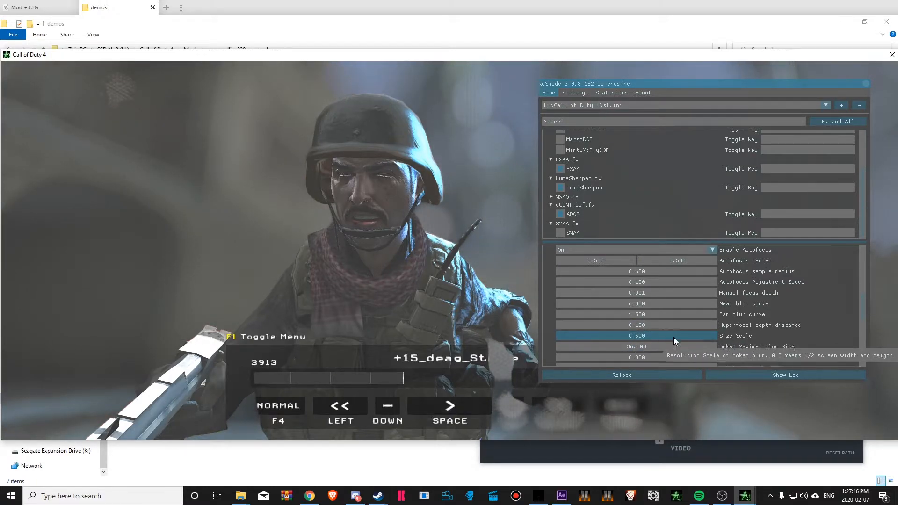
drag(680, 326, 639, 321)
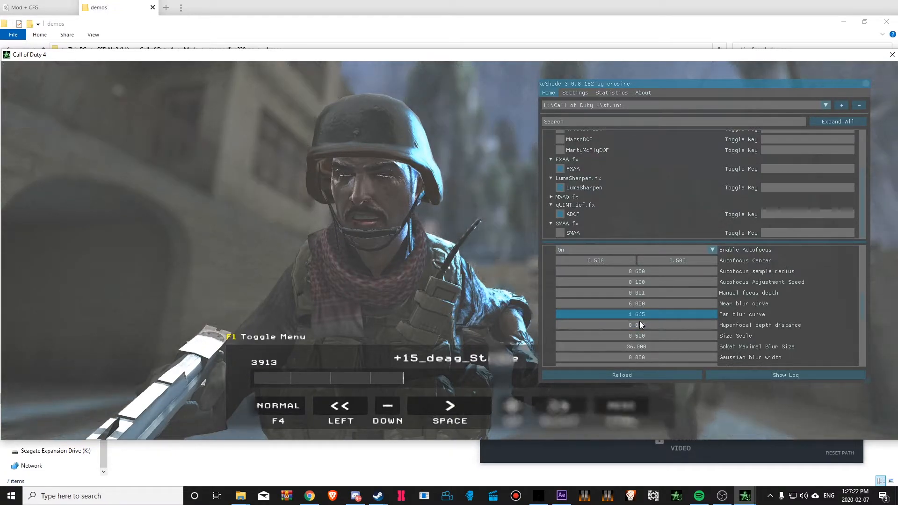
scroll(625, 299, up, 3)
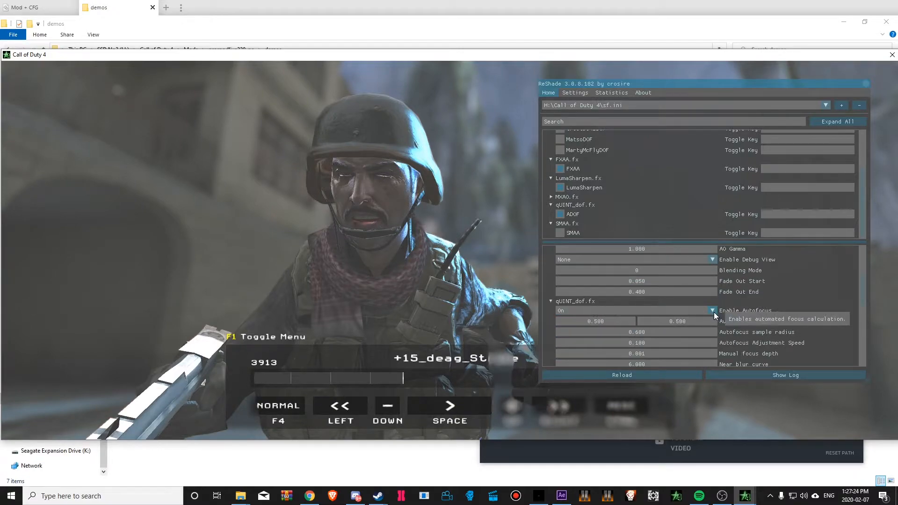
scroll(680, 304, down, 1)
click(679, 281)
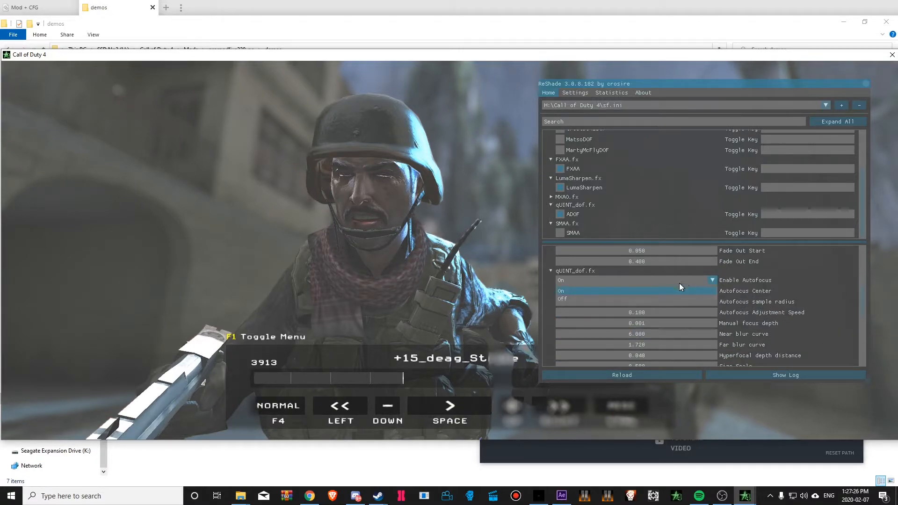
click(656, 299)
scroll(748, 306, down, 2)
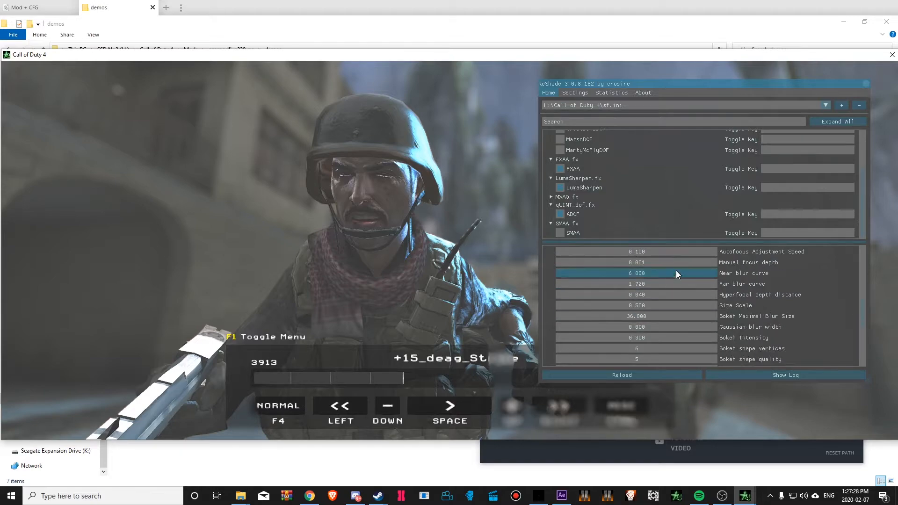
- Set the qUINT_dof bokeh shape quality to 25, the shape vertices to 5 and the shape roundness to 0.620
scroll(735, 305, down, 2)
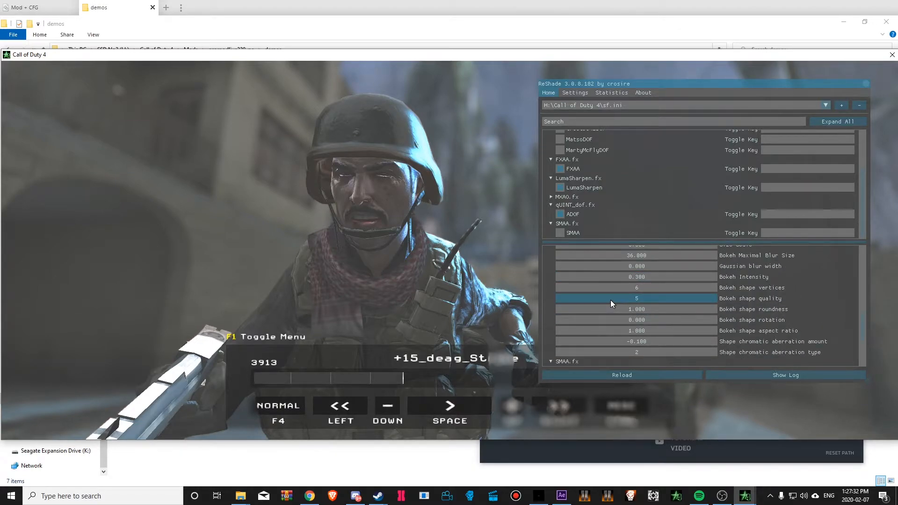
drag(611, 300, 767, 310)
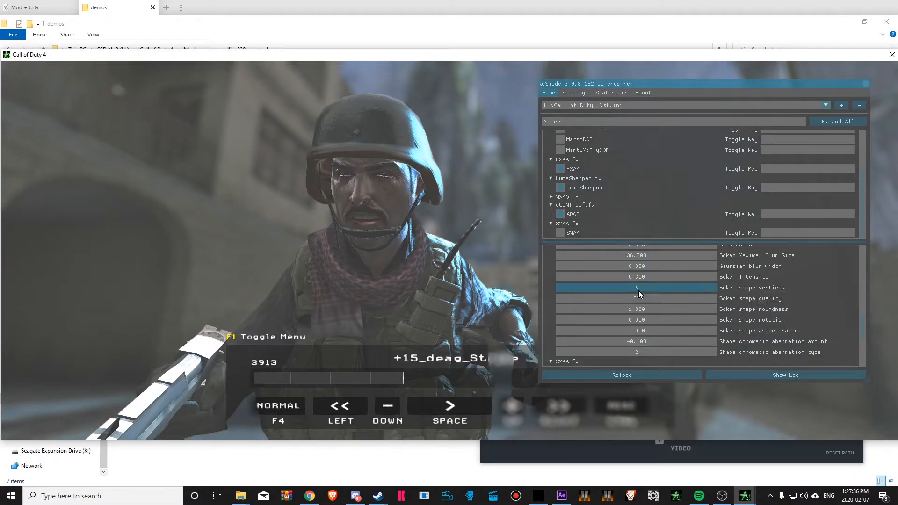
double_click(653, 288)
text(5)
click(730, 333)
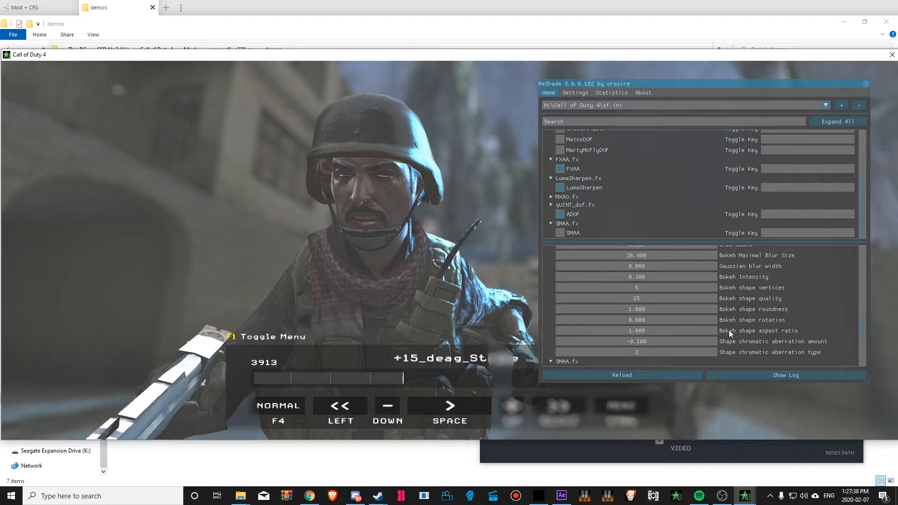
drag(675, 309, 591, 313)
scroll(765, 341, up, 1)
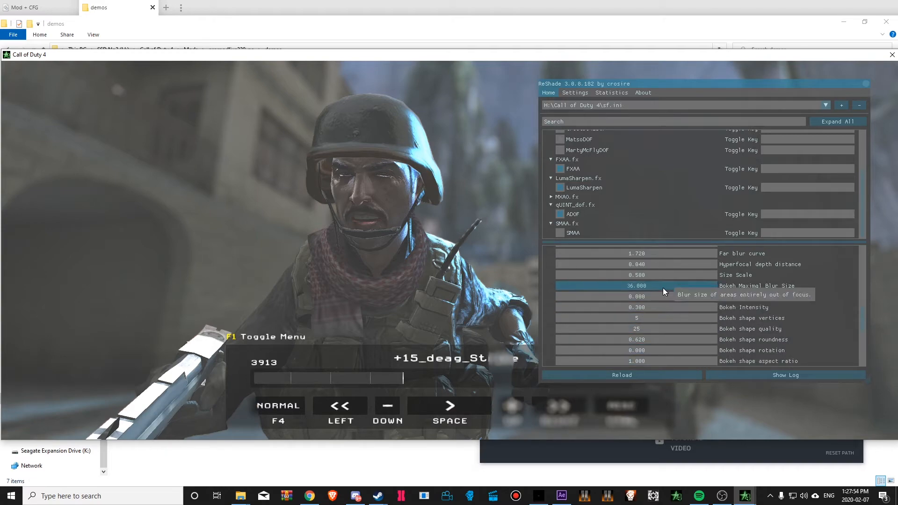
- Set the qUINT_dof Far blur curve to 1.940 and enable SMAA
scroll(665, 332, up, 2)
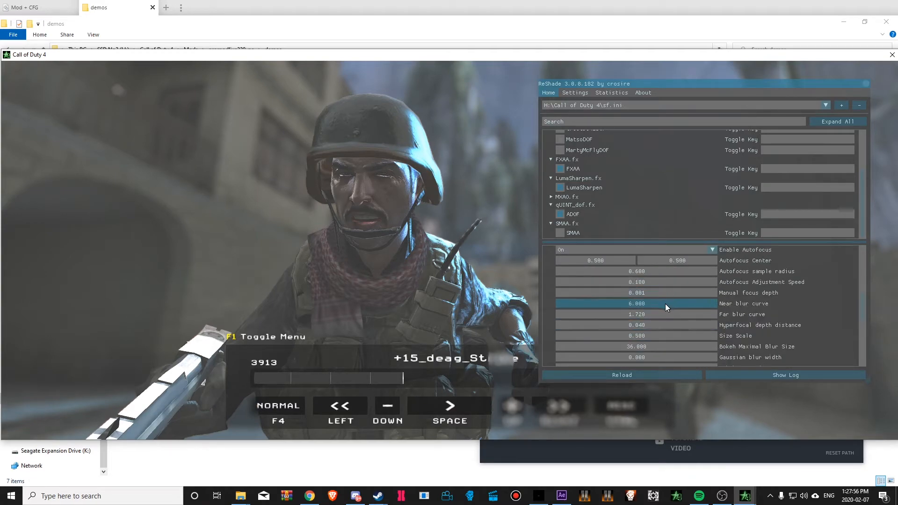
drag(664, 313, 667, 319)
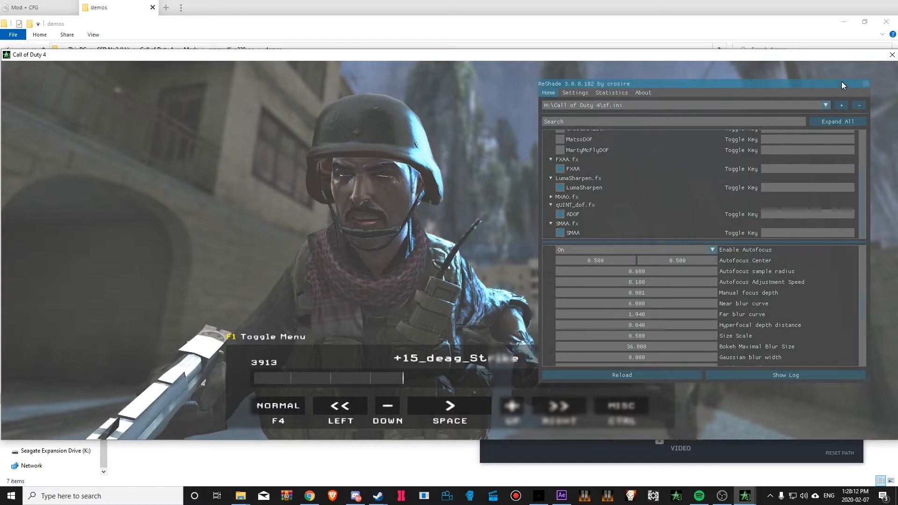
drag(841, 81, 841, 81)
- Toggle all ReShade effects off and on repeatedly to compare the image, and close the overlay with the effects on
key(KP_7)
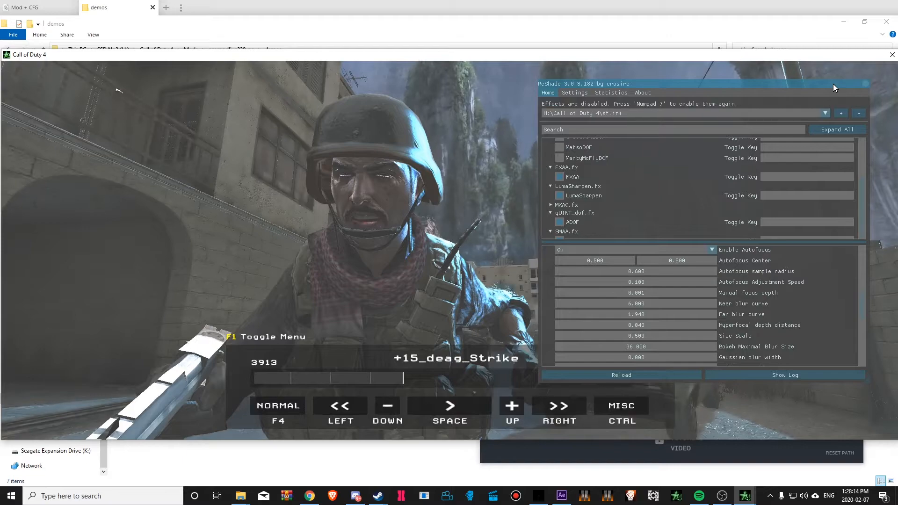
key(KP_7)
key(KP_7)
key(KP_7)
key(KP_7)
key(KP_7)
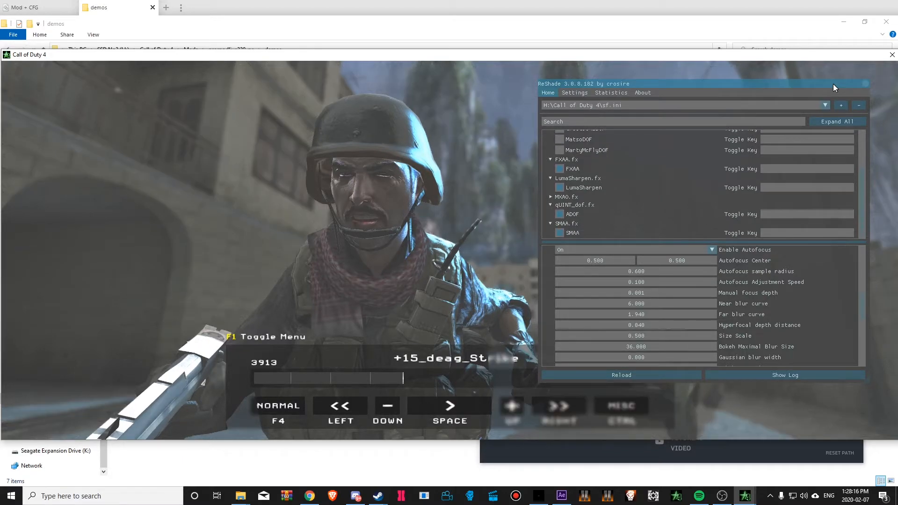
key(KP_7)
key(KP_7)
key(KP_7)
key(KP_7)
key(shift+F2)
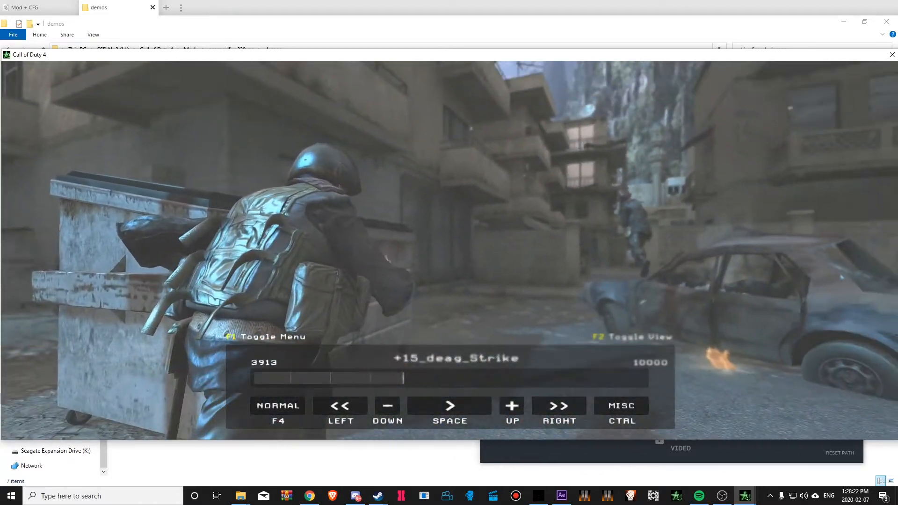
- Switch the demo to the first-person player view, play it forward and pause at about tick 4665
key(F2)
key(space)
key(space)
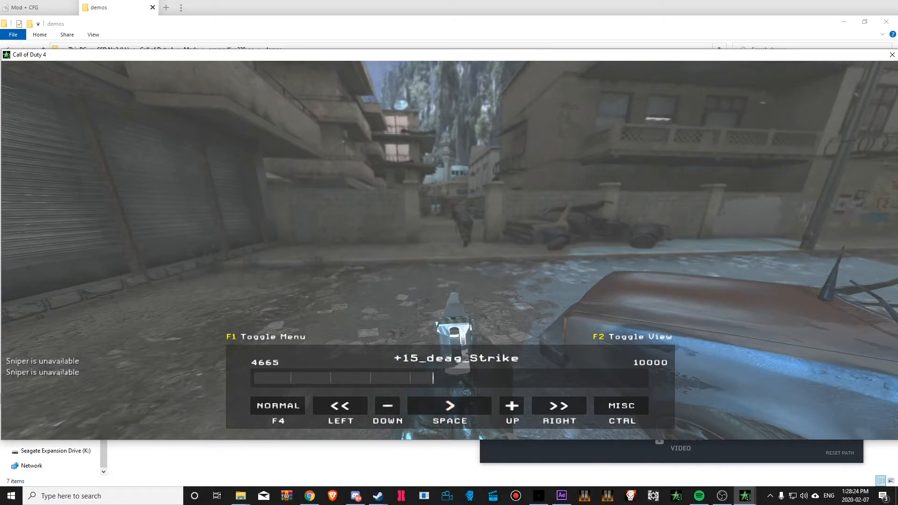
- Toggle the ADOF effect and all ReShade effects off and on to compare the image, and play the demo on to about tick 7097
key(Home)
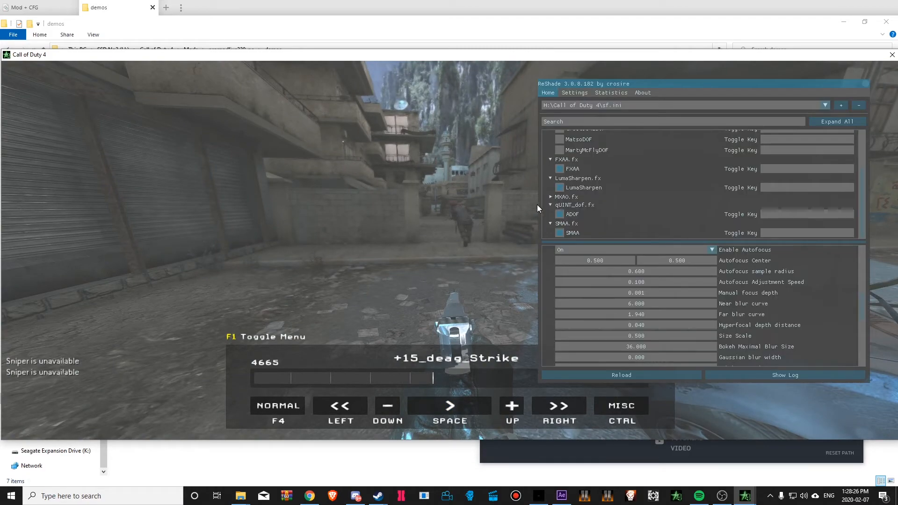
key(KP_7)
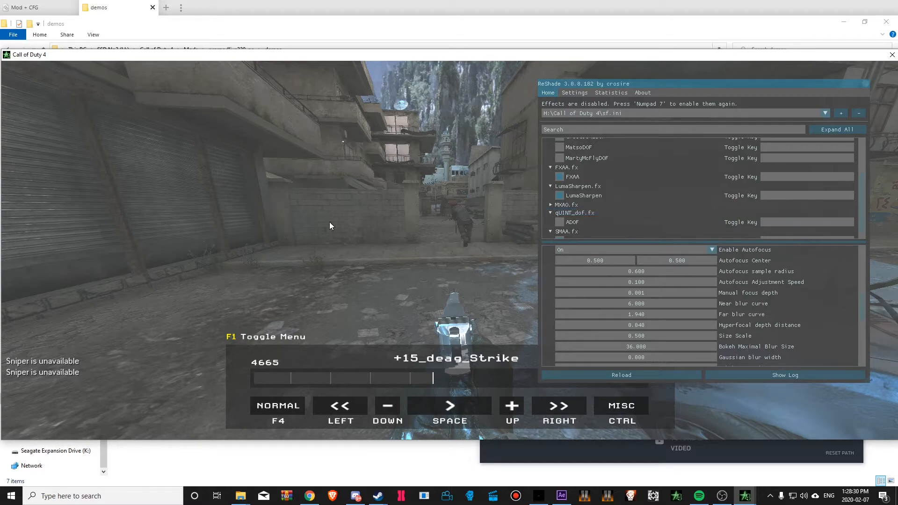
click(560, 225)
key(KP_7)
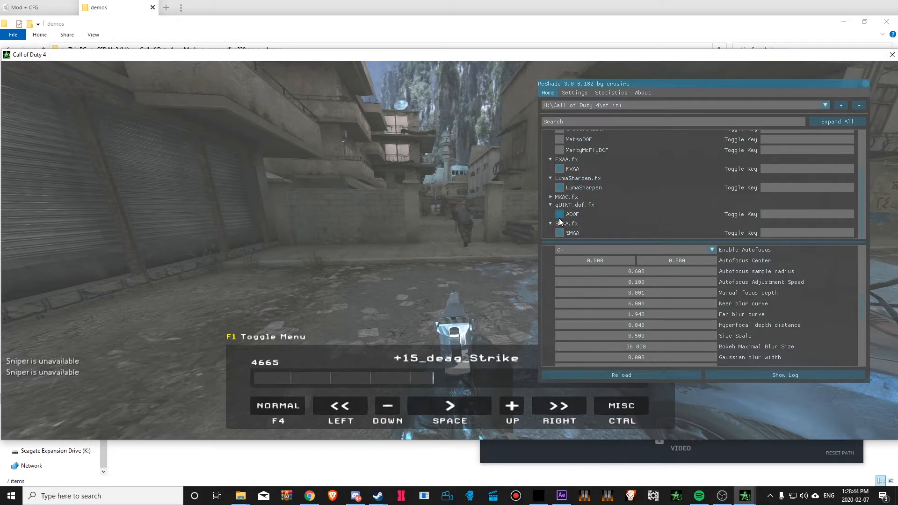
key(Home)
key(space)
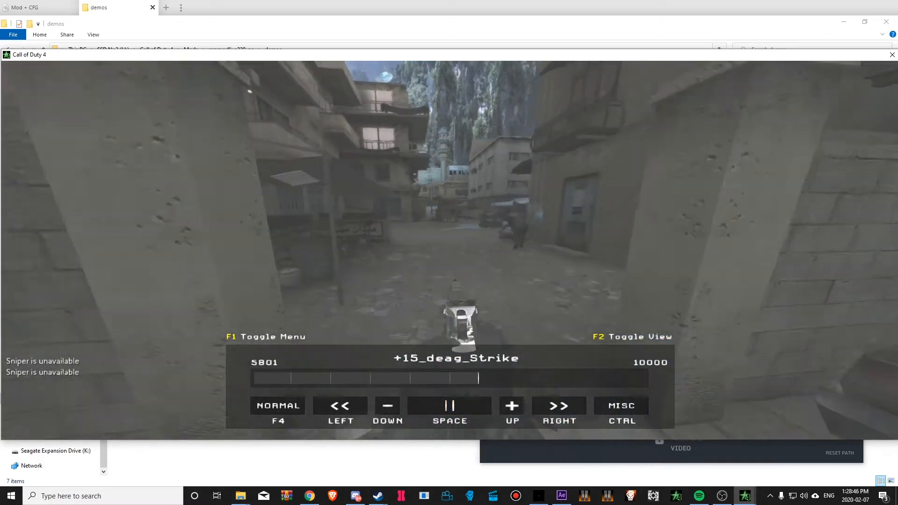
key(space)
- Switch to Bandicam, select Game Recording Mode and confirm the AVI format at 60 FPS with the external Lagarith Lossless Codec, checking the codec configuration
click(503, 460)
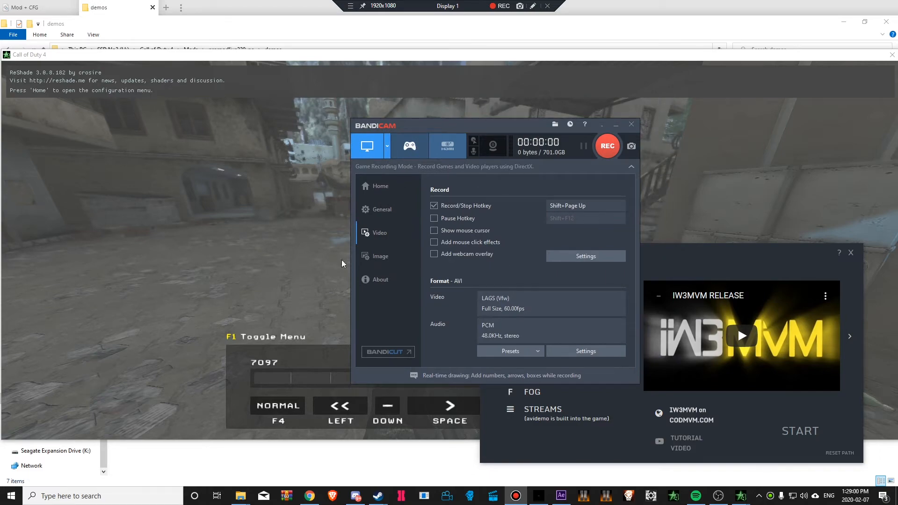
click(410, 146)
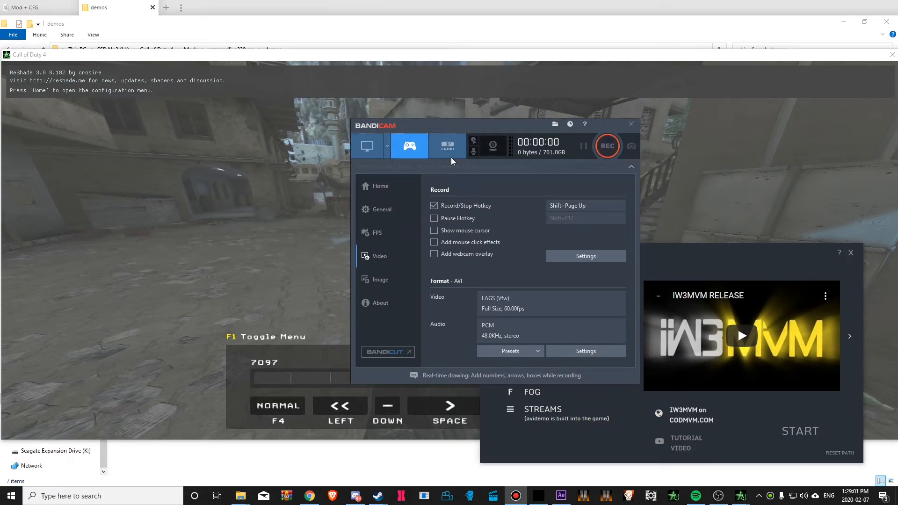
click(586, 351)
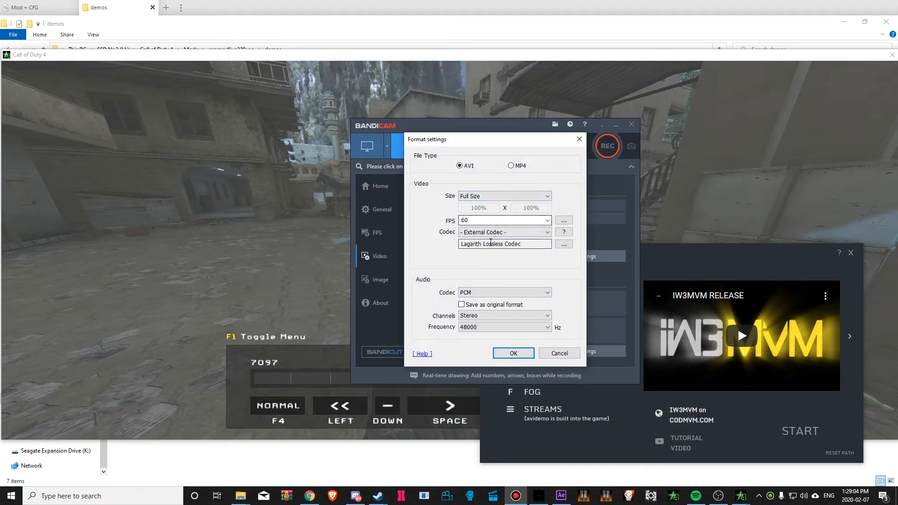
click(563, 245)
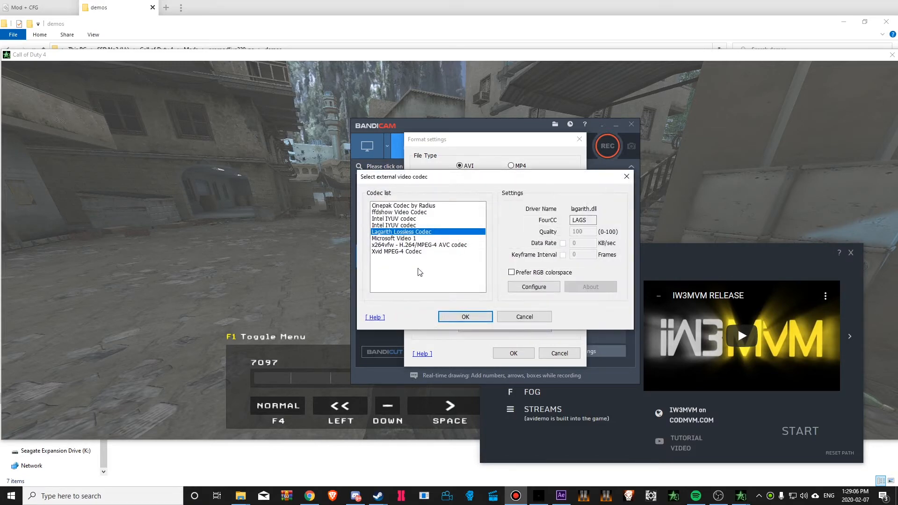
click(531, 287)
click(509, 291)
click(468, 315)
click(520, 354)
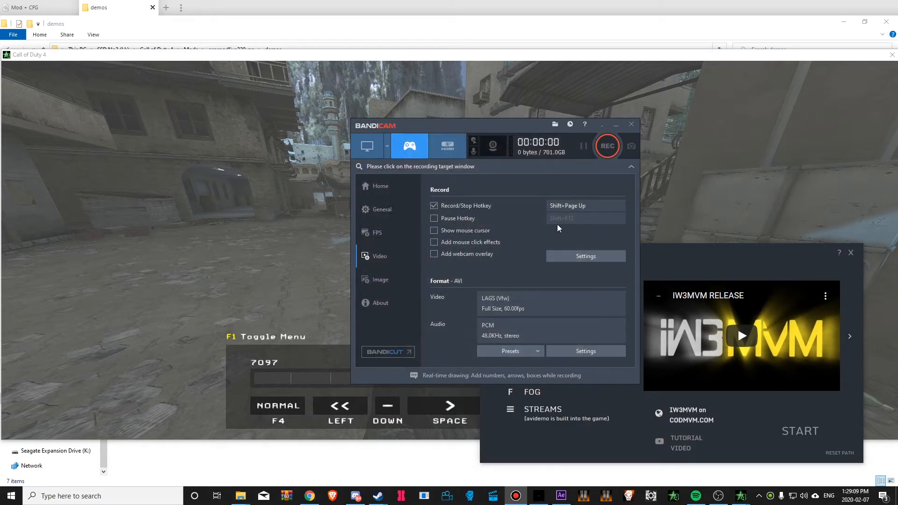
- Review the mouse, text and option pages of Bandicam's recording settings, confirm them and close Bandicam
click(583, 263)
click(451, 155)
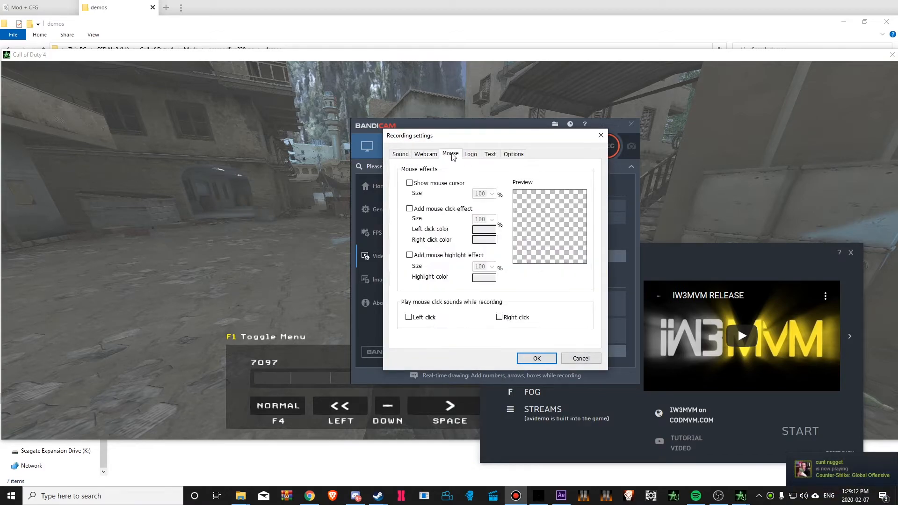
click(490, 154)
click(513, 154)
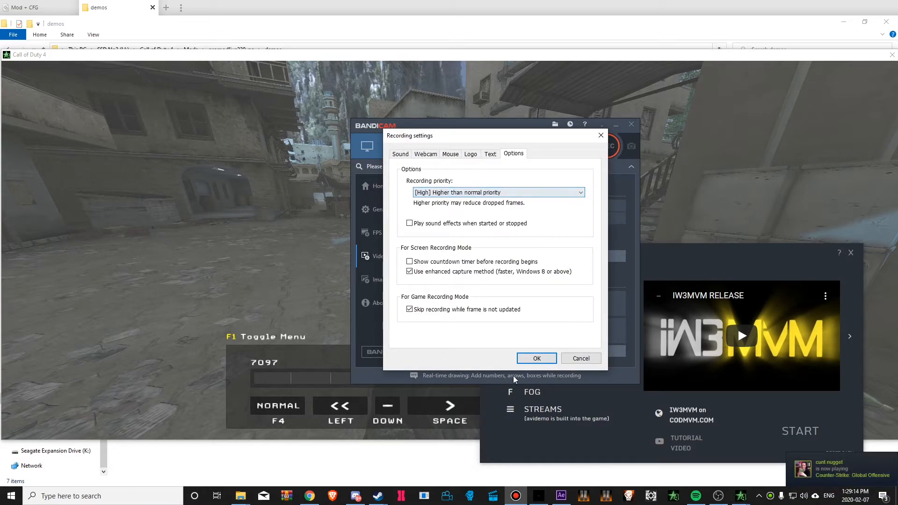
click(537, 359)
click(379, 187)
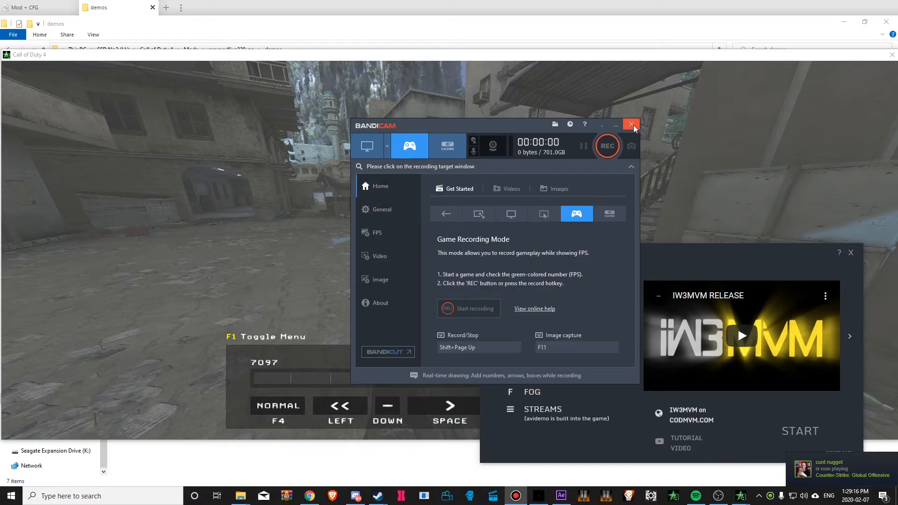
click(632, 125)
- Return to Call of Duty 4, fast-forward the demo by raising the playback speed, slow it down again and pause at about tick 21993
key(alt+Tab)
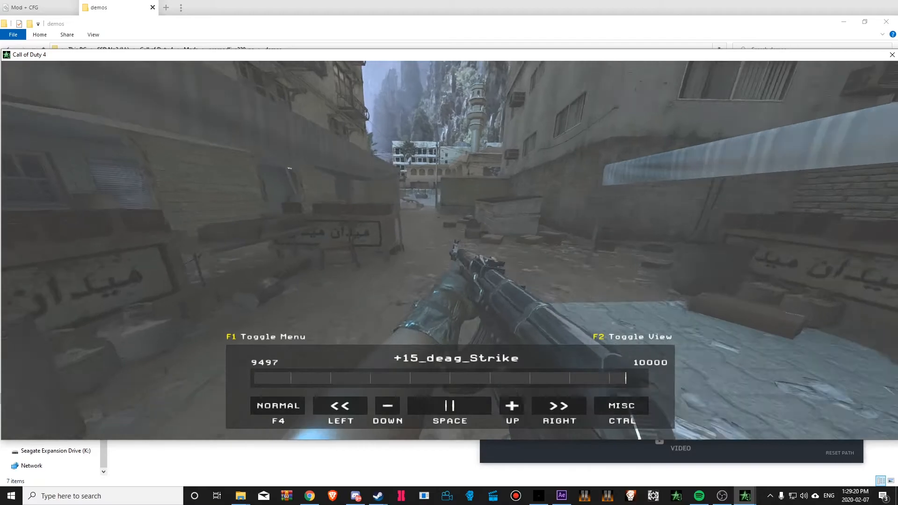
key(Up)
key(Up)
key(Up)
key(Up)
key(Up)
key(Up)
key(Down)
key(Down)
key(Up)
key(Up)
key(Up)
key(Down)
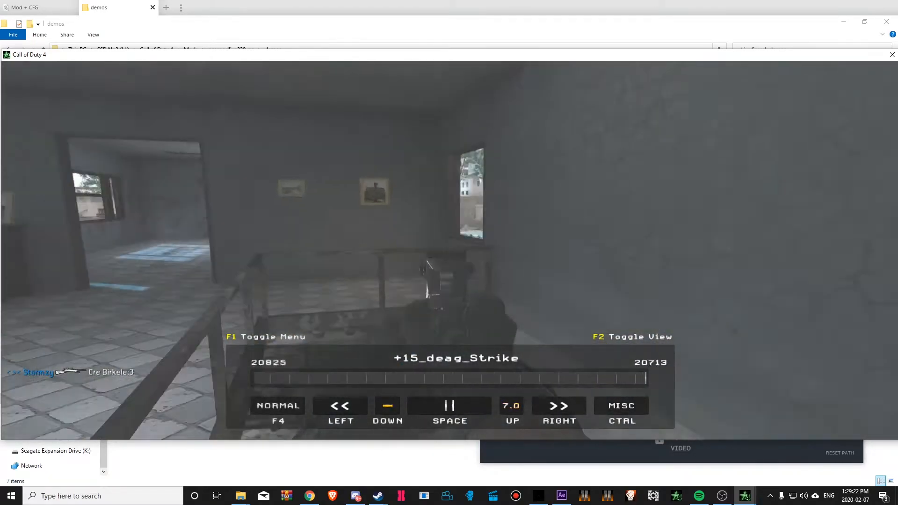
key(Down)
key(Down)
key(Down)
key(Down)
key(space)
- Set the demo timescale to 0.025 through the game console and resume playback
key(grave)
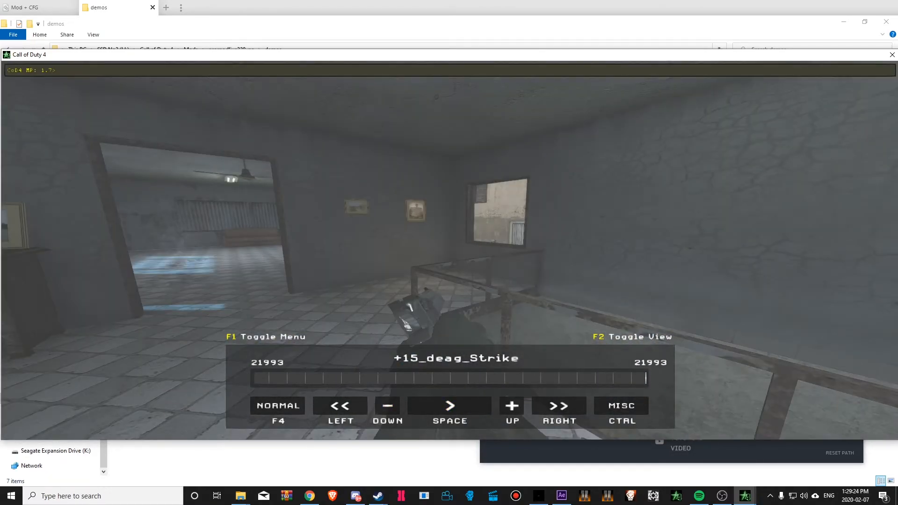
text(/ti)
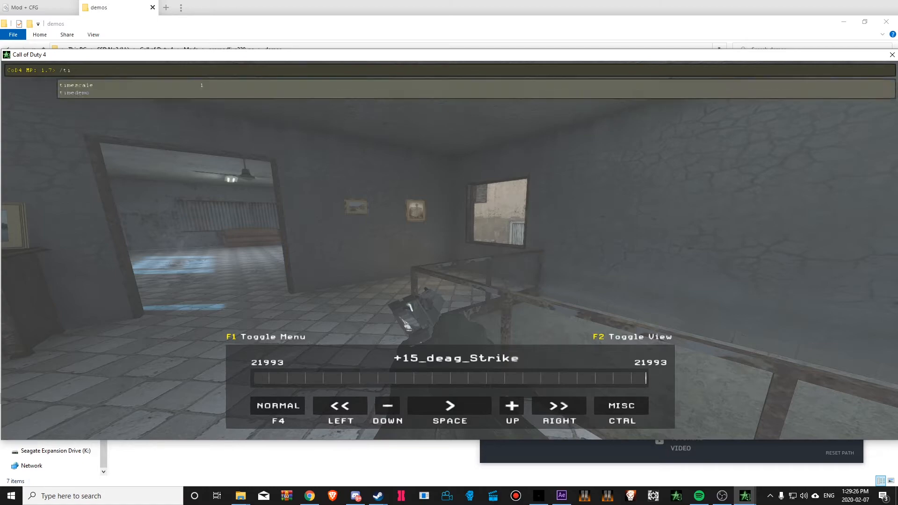
text(mescale 0.025)
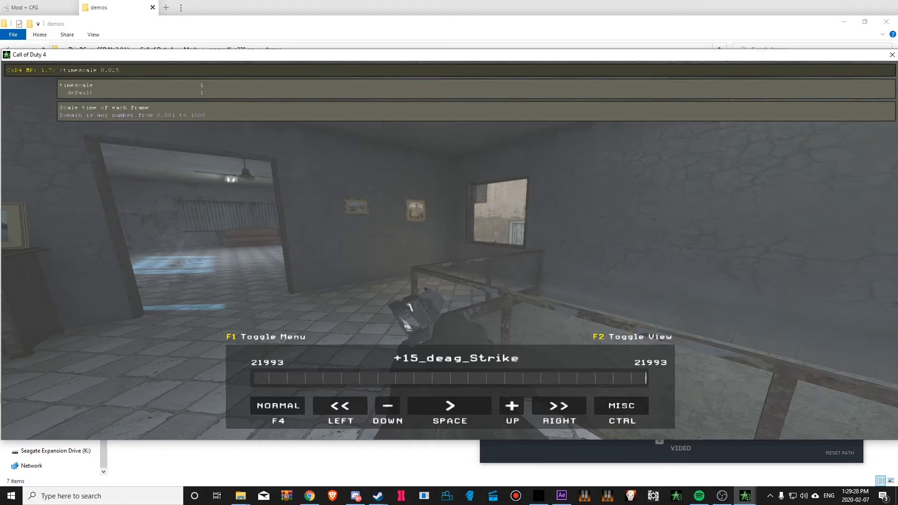
key(Return)
key(grave)
key(space)
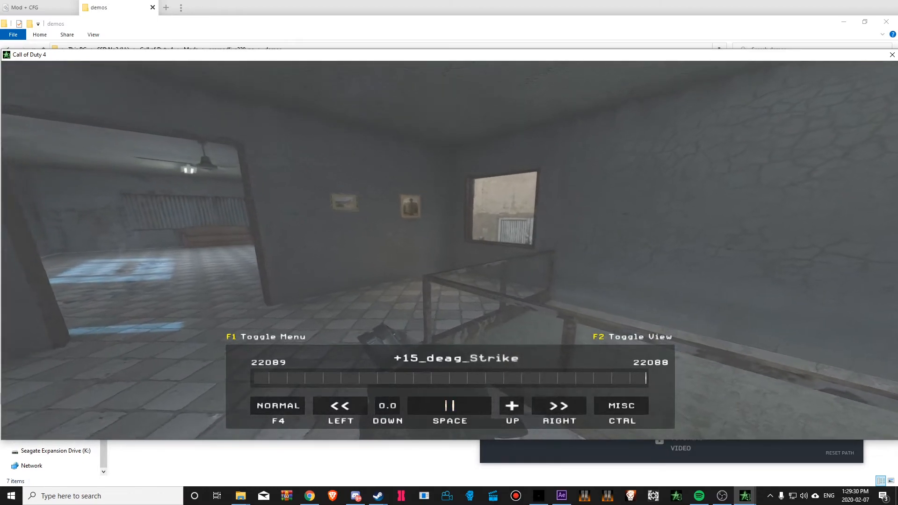
- Raise the demo playback speed to 0.7 and pause just after the three kills at the window, at about tick 24372
key(Up)
key(Up)
key(Up)
key(Up)
key(Up)
key(Up)
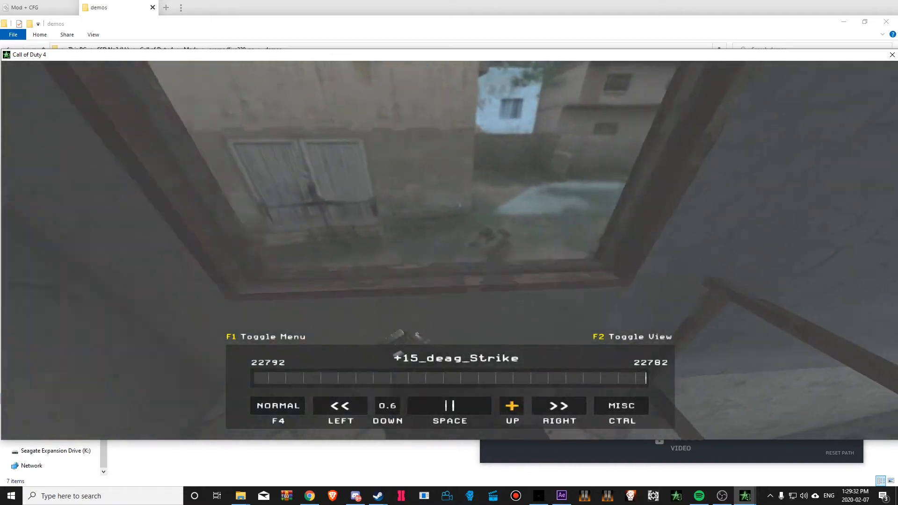
key(Up)
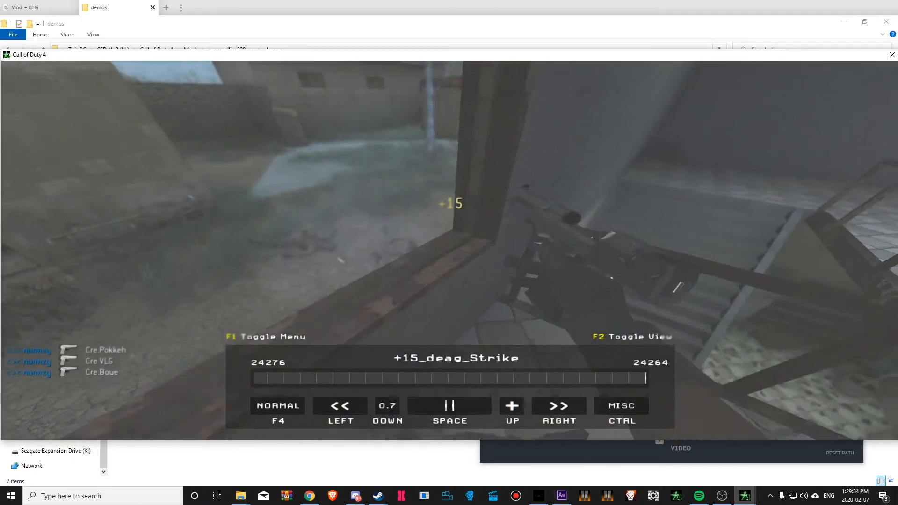
key(space)
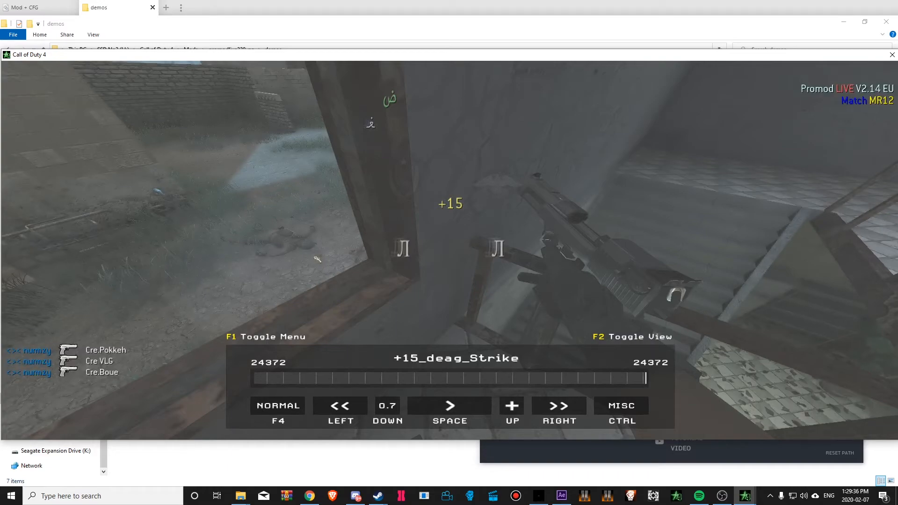
- Toggle the ADOF effect in ReShade to compare the paused kill shot, and close the overlay
key(Home)
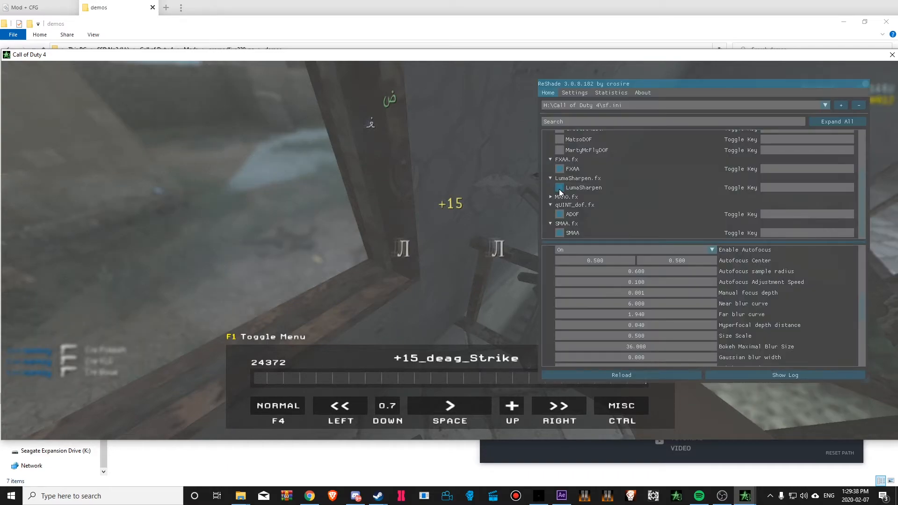
click(558, 215)
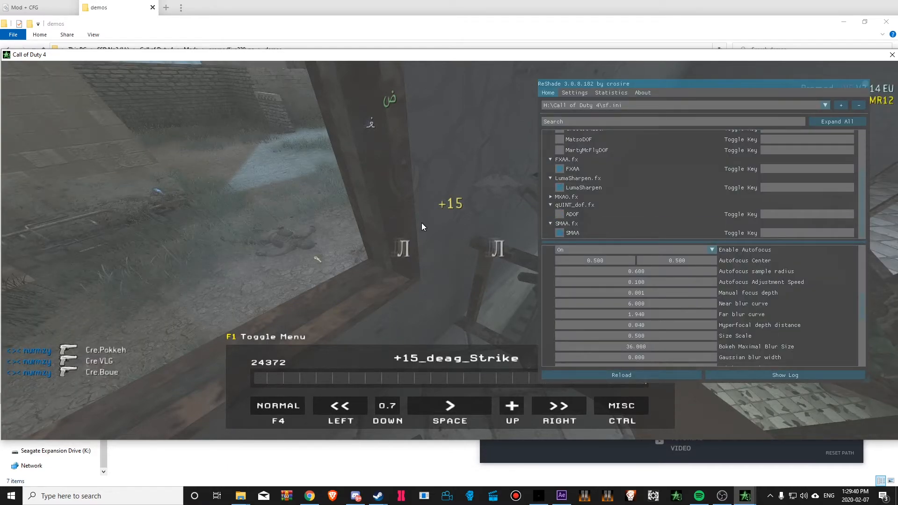
key(alt+Tab)
click(249, 160)
key(Home)
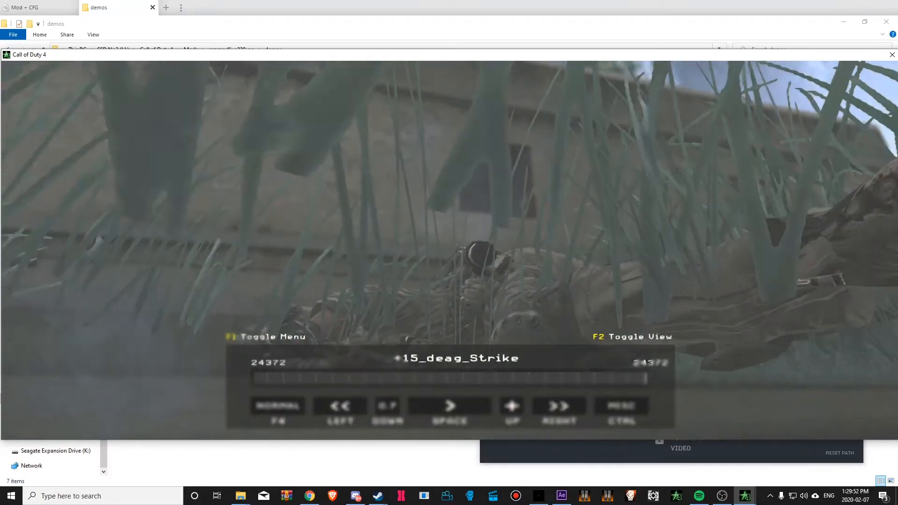
- Set the field of view to 45 with the cg_fov console command
key(grave)
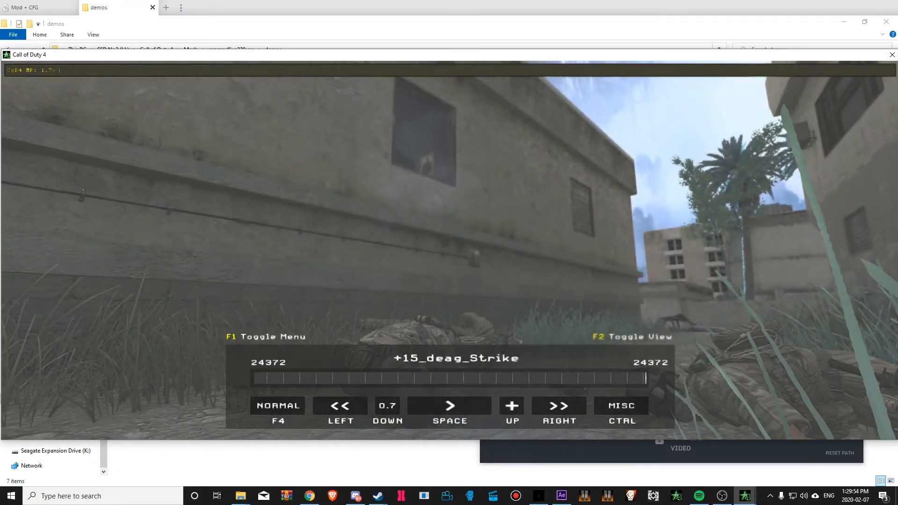
text(/cg_fov)
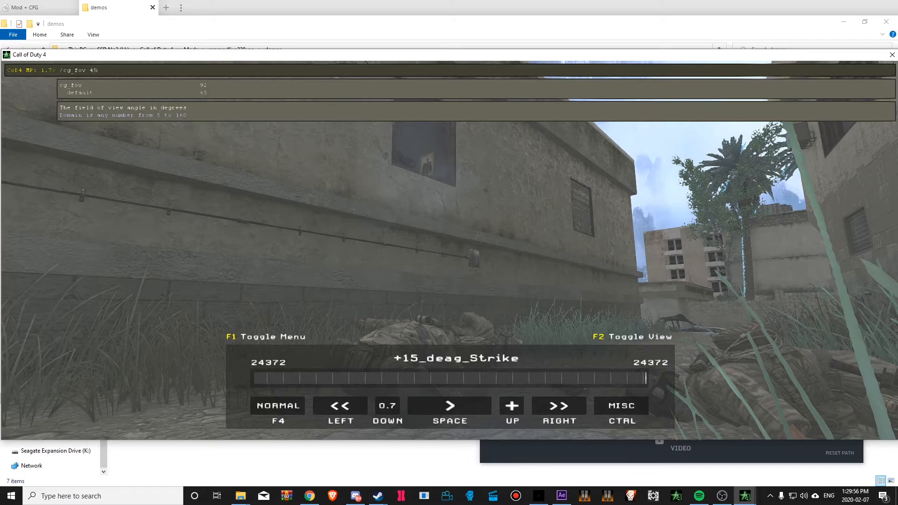
text( 45)
key(Return)
key(grave)
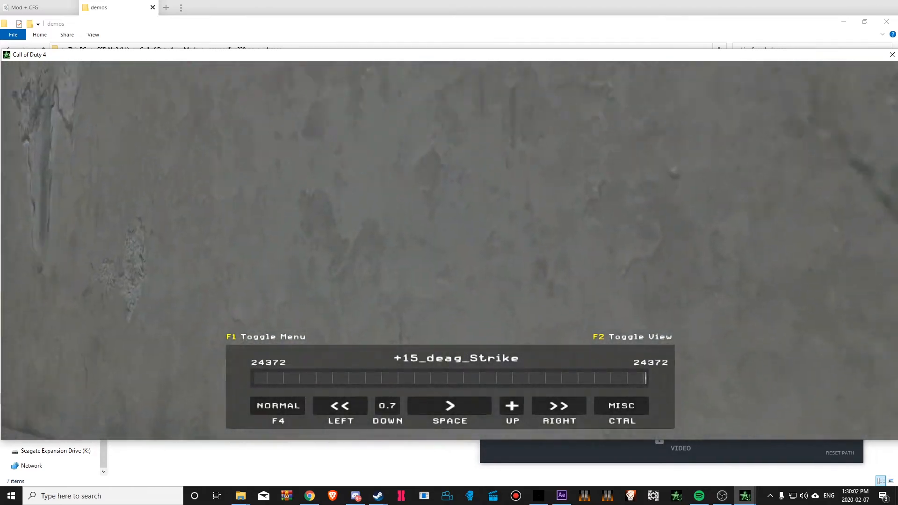
- Switch to File Explorer, open the promodlive220_ne folder in Mod + CFG and open k2020.cfg in Notepad++
key(alt+Tab)
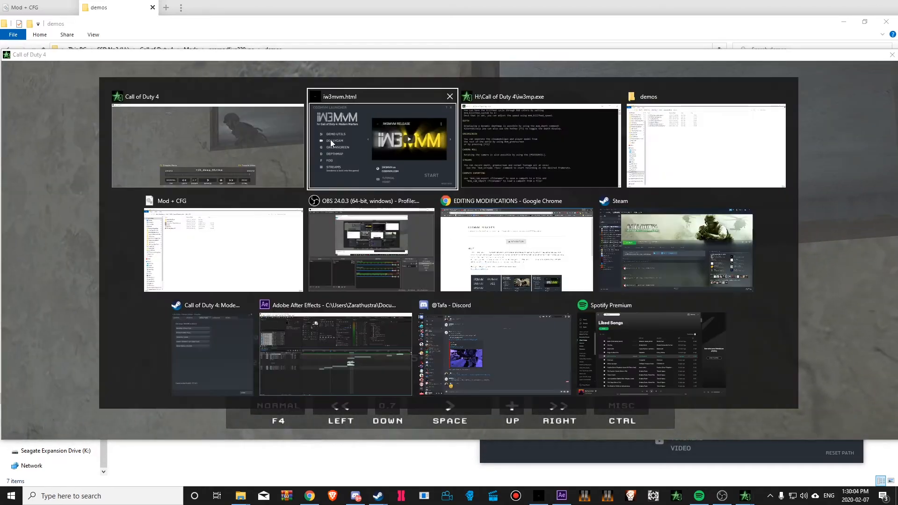
click(238, 249)
double_click(176, 80)
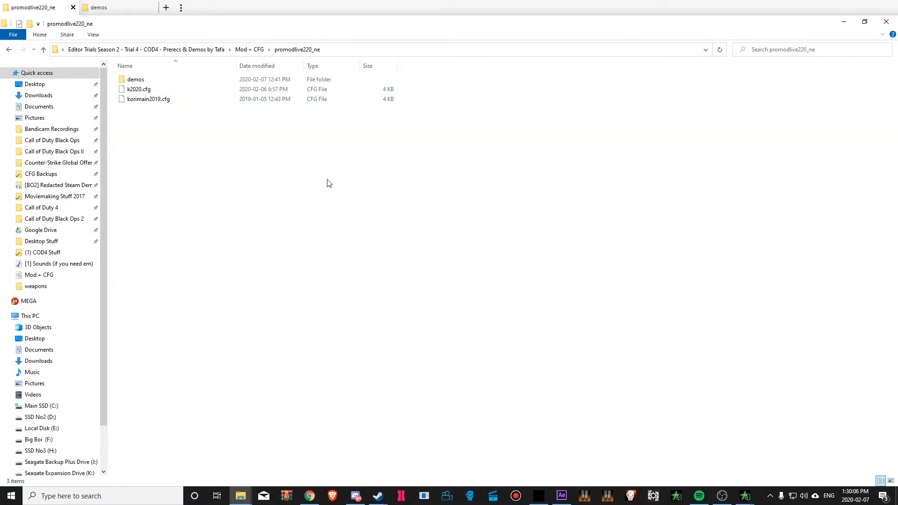
right_click(149, 89)
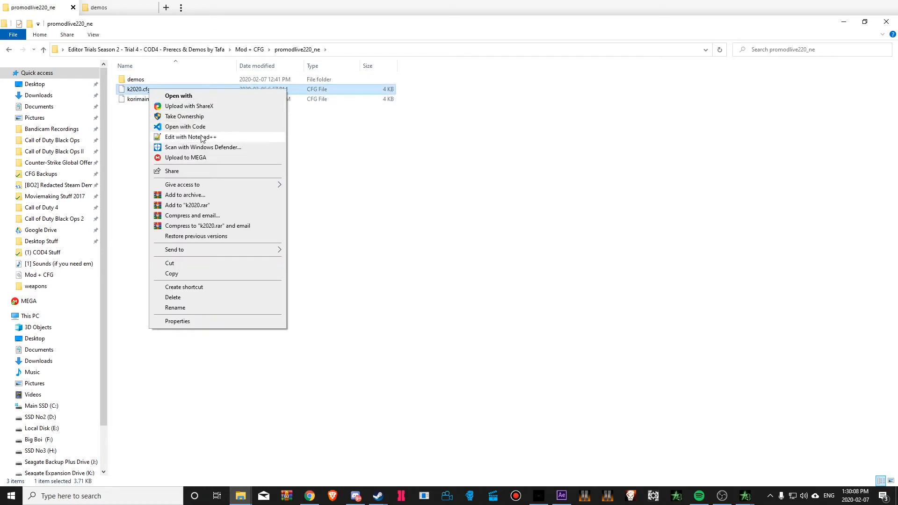
click(202, 137)
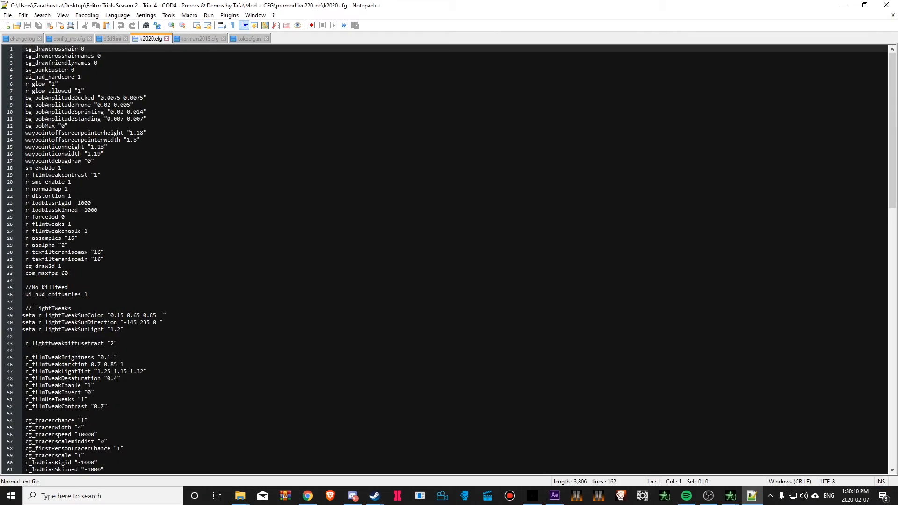
- Set r_filmTweakContrast to "1" in k2020.cfg, save the file and return to Call of Duty 4
scroll(449, 260, down, 6)
drag(154, 280, 10, 283)
click(63, 274)
drag(104, 280, 101, 281)
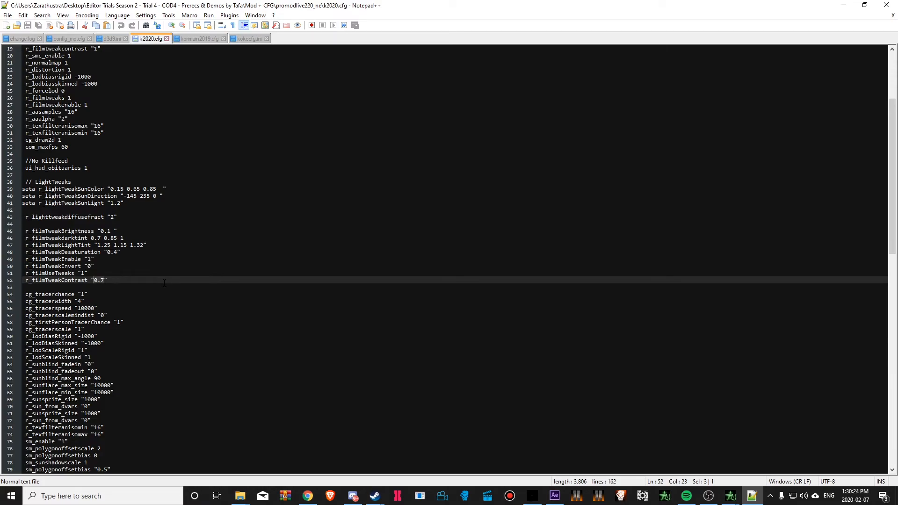
text(1)
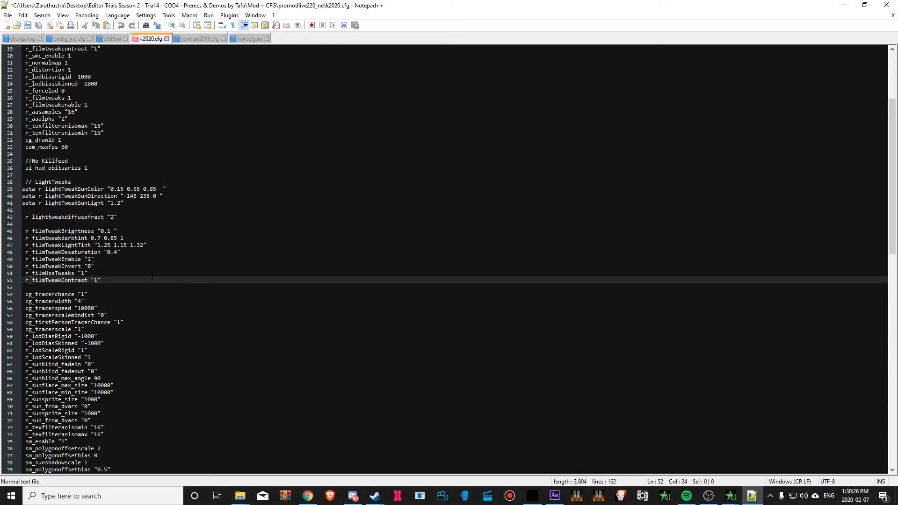
key(ctrl+s)
key(alt+Tab)
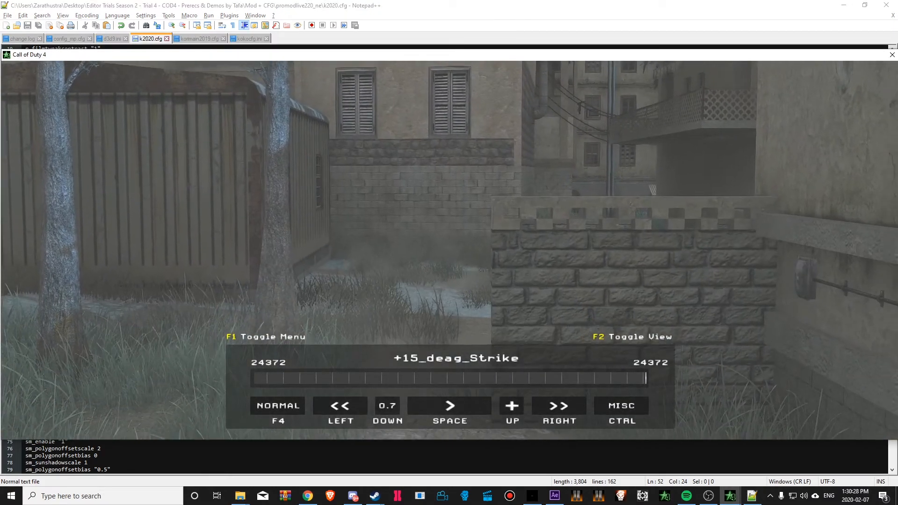
- Try to load the edited settings with the exec k2020 console command, and recheck k2020.cfg in Notepad++
key(grave)
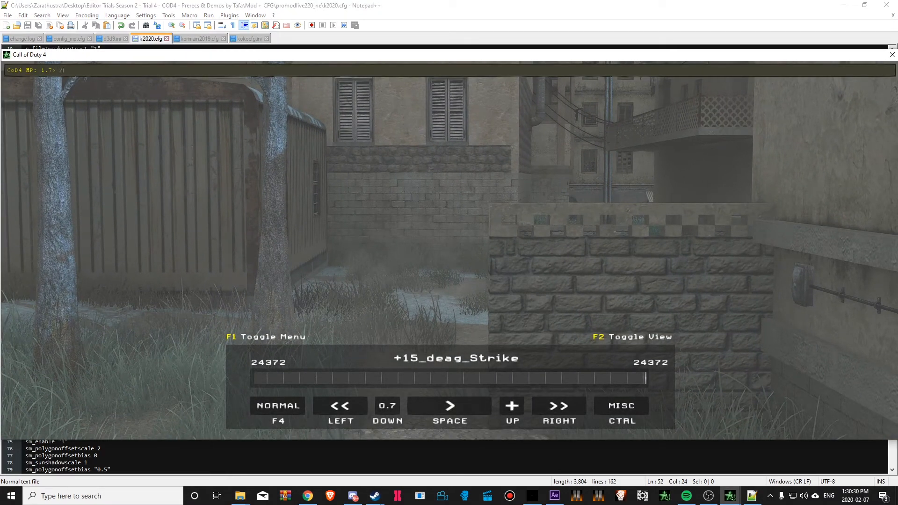
text(/exec k2020\)
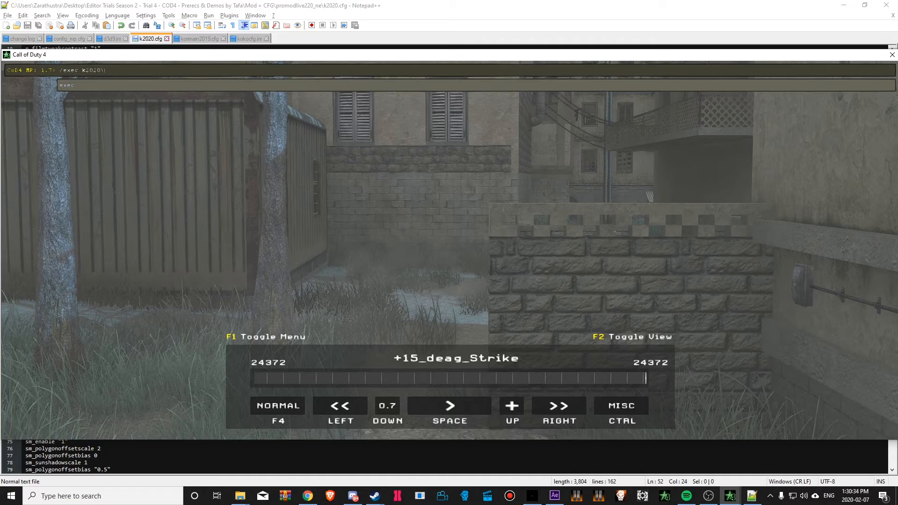
key(Return)
key(alt+Tab)
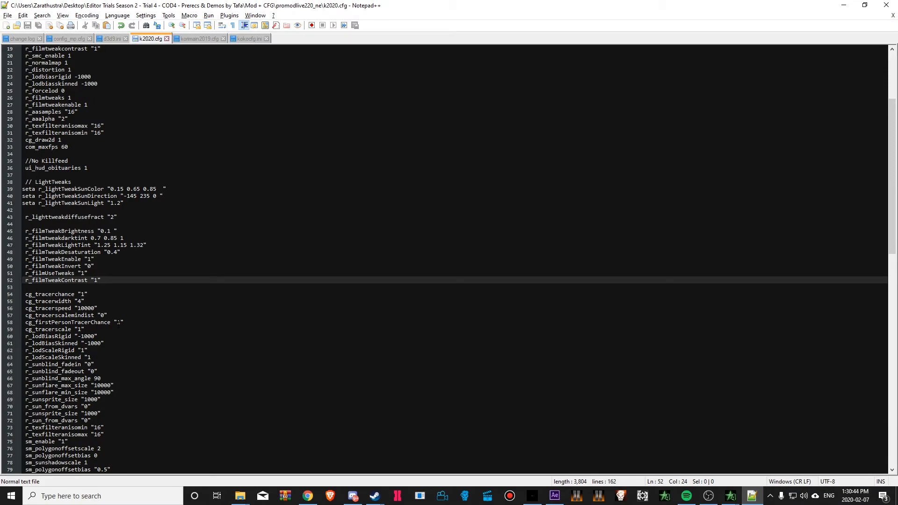
key(alt+Tab)
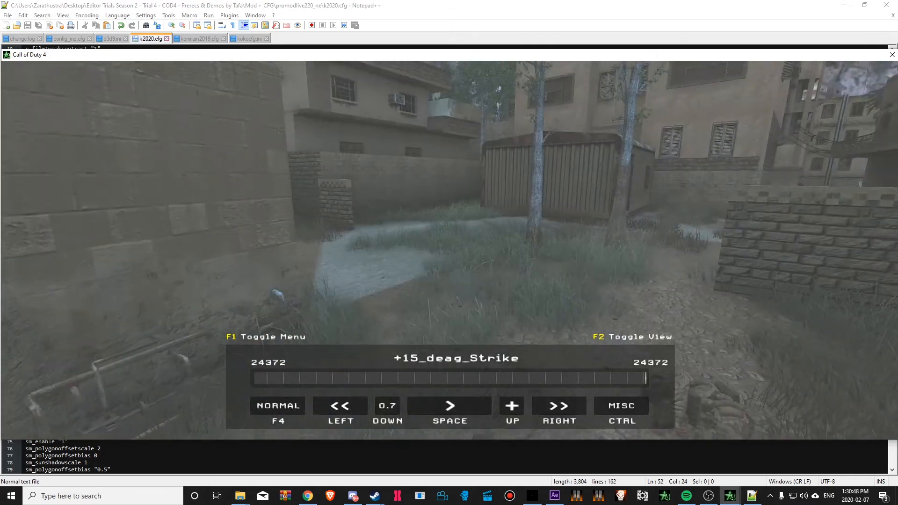
- Switch to File Explorer and copy k2020.cfg from the promodlive220_ne folder in Mod + CFG
key(alt+Tab)
key(alt+Tab)
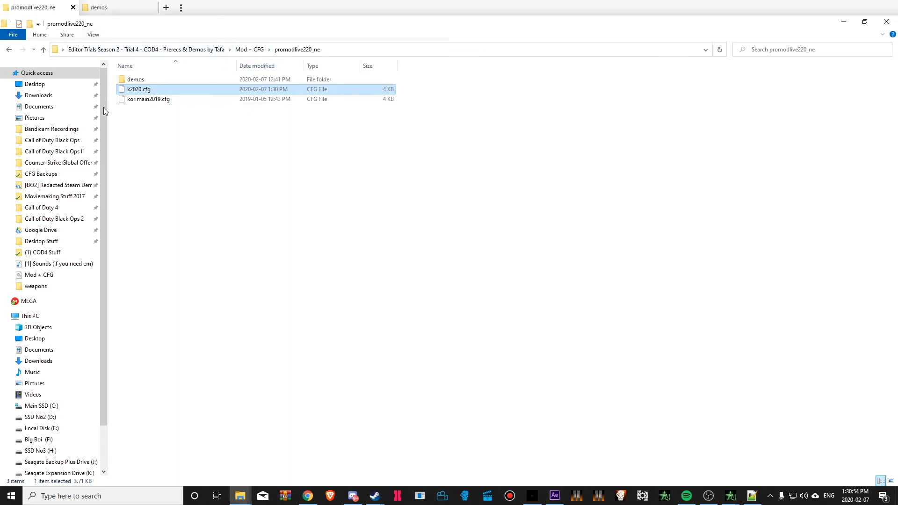
click(55, 209)
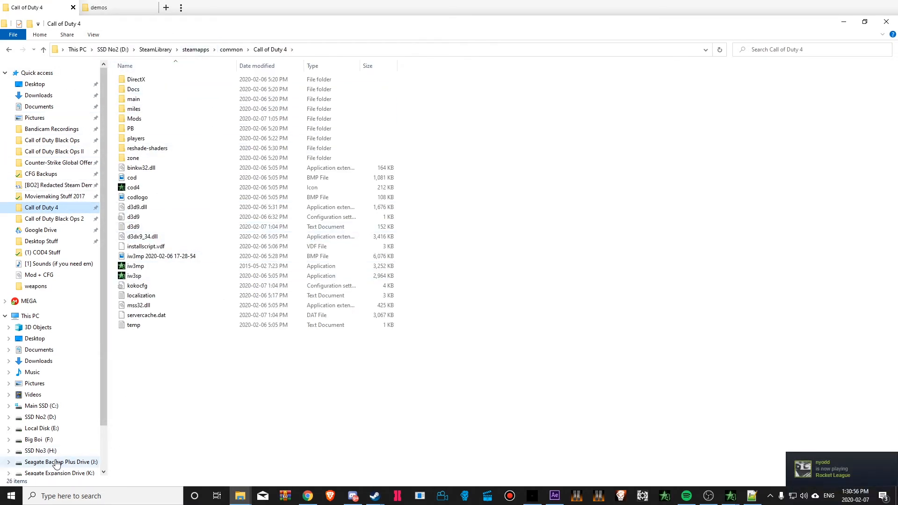
scroll(55, 463, down, 2)
click(41, 398)
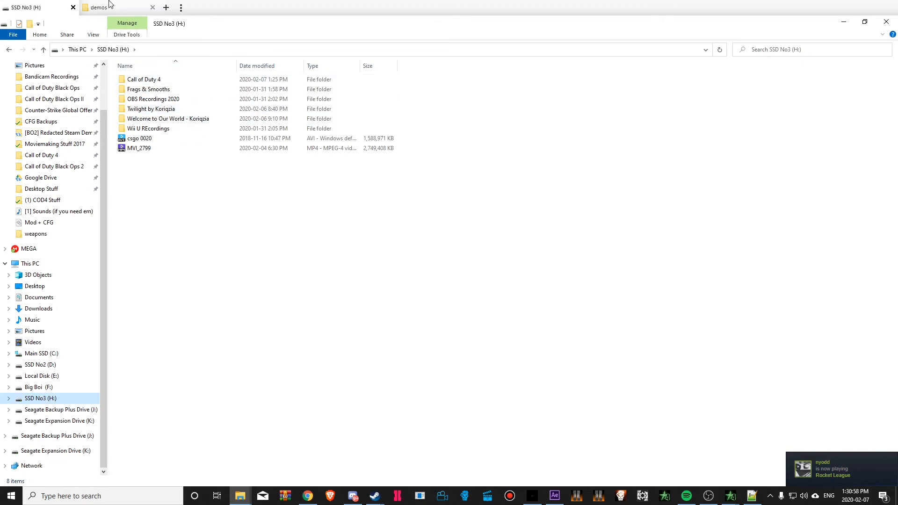
click(9, 49)
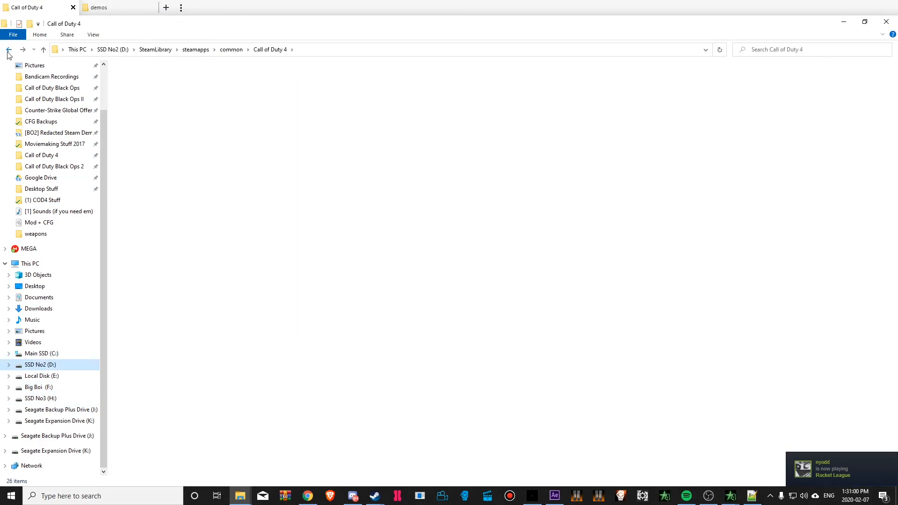
click(9, 50)
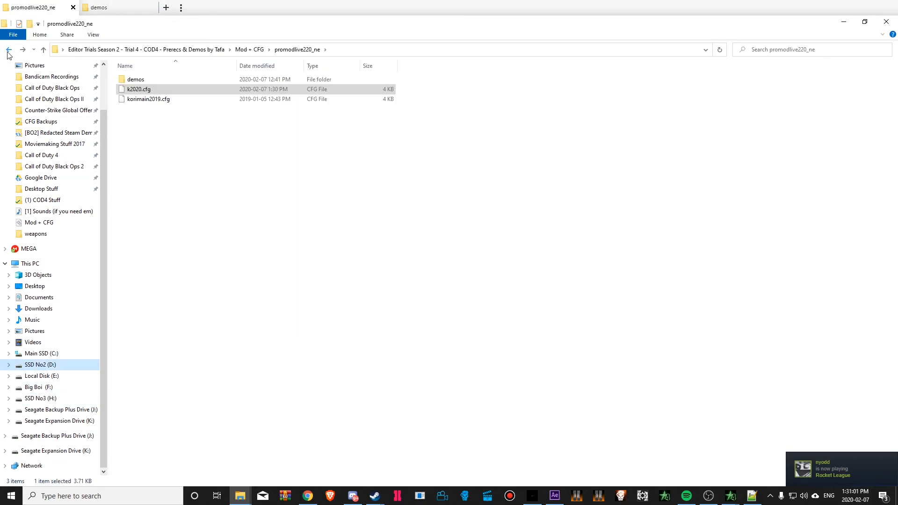
- Paste k2020.cfg into Call of Duty 4\Mods\promodlive220_ne on SSD No3 (H:), replacing the existing file
click(58, 399)
double_click(143, 80)
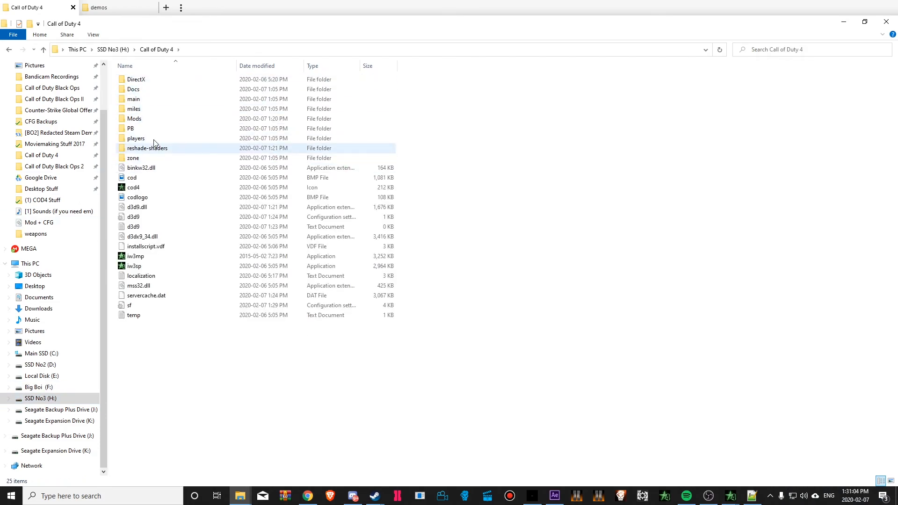
double_click(140, 118)
double_click(150, 89)
key(ctrl+v)
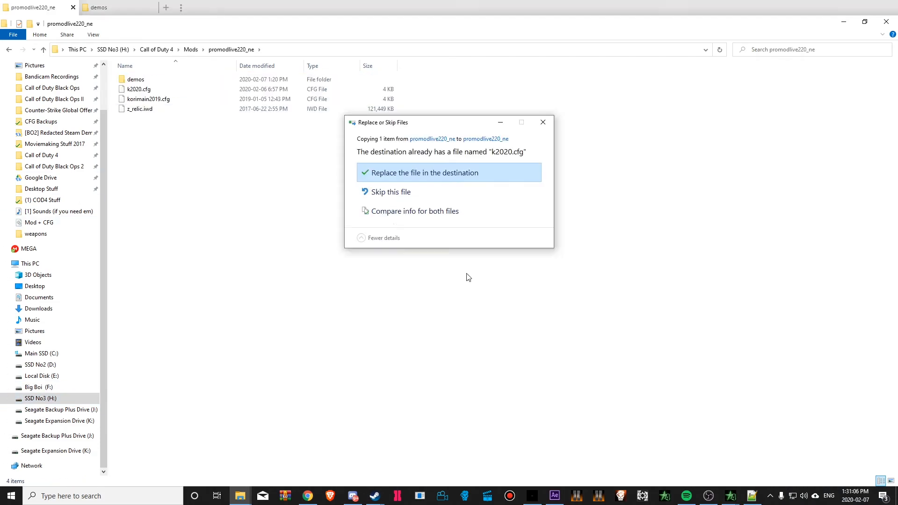
click(434, 169)
- Return to Call of Duty 4 and execute the k2020 config again from the console
key(alt+Tab)
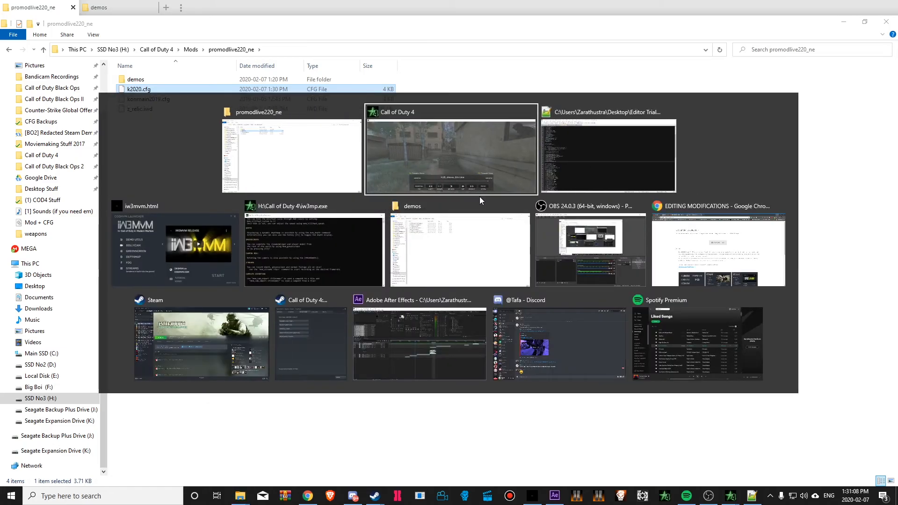
key(grave)
key(Return)
key(grave)
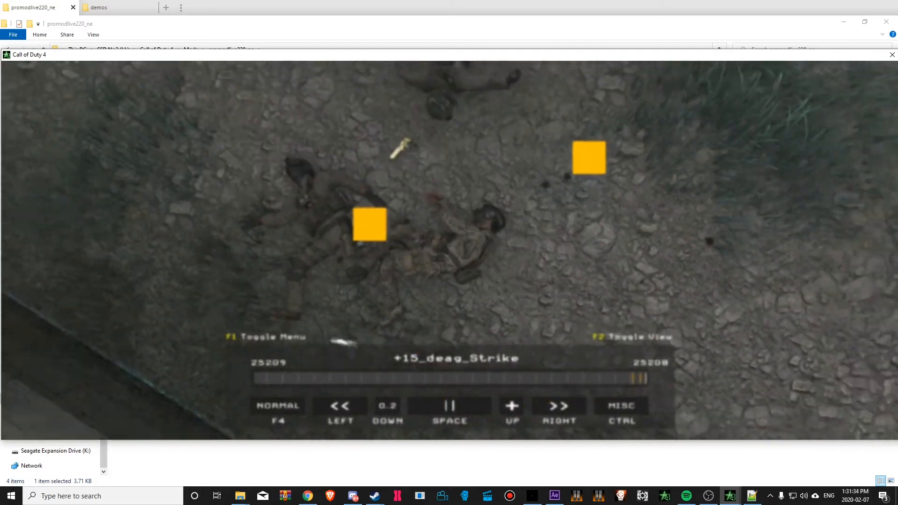
- Pause the demo, add a camera path keyframe at tick 25308 near the fallen players, and load the cinematic
key(space)
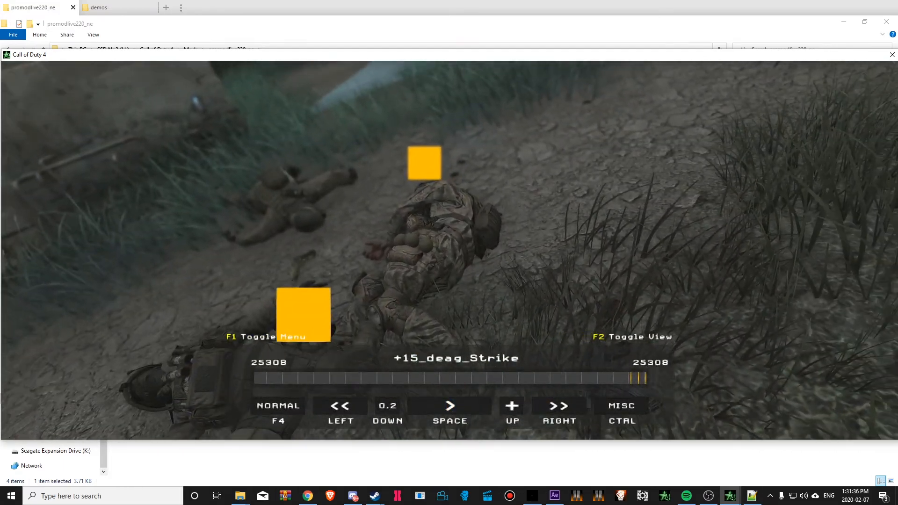
key(k)
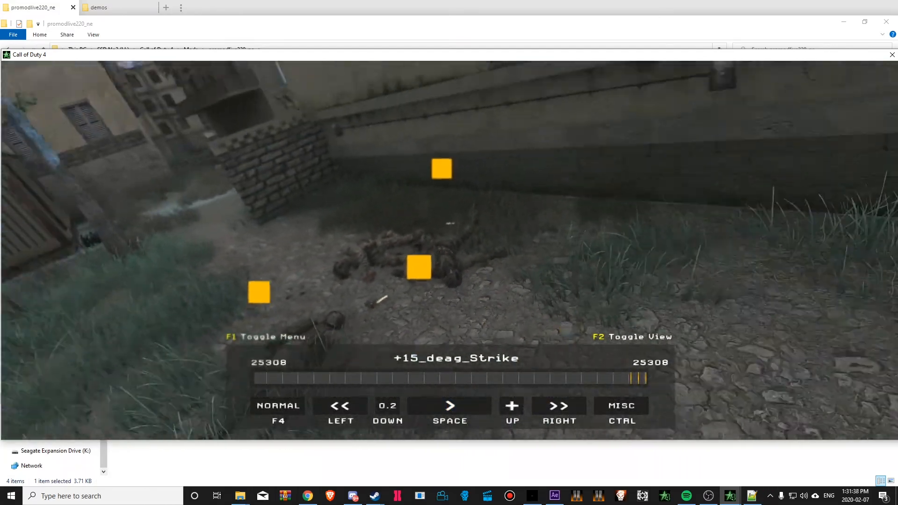
key(space)
key(k)
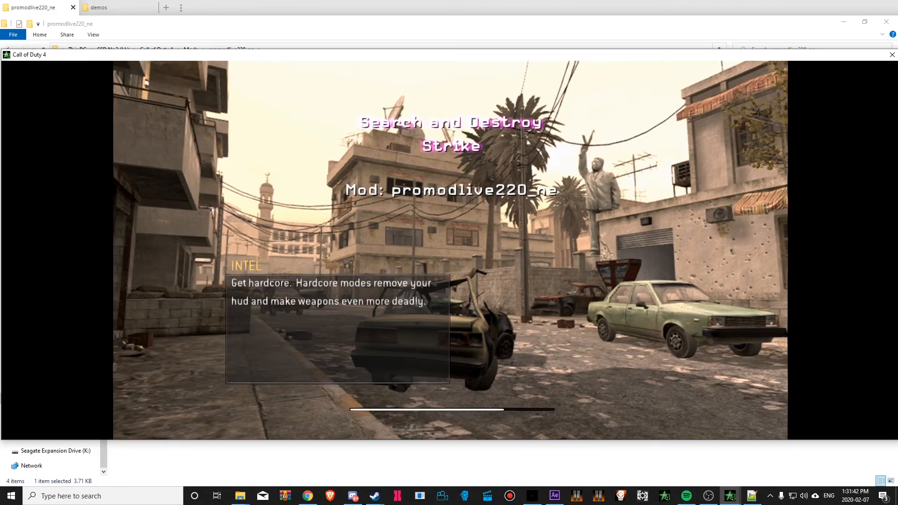
key(space)
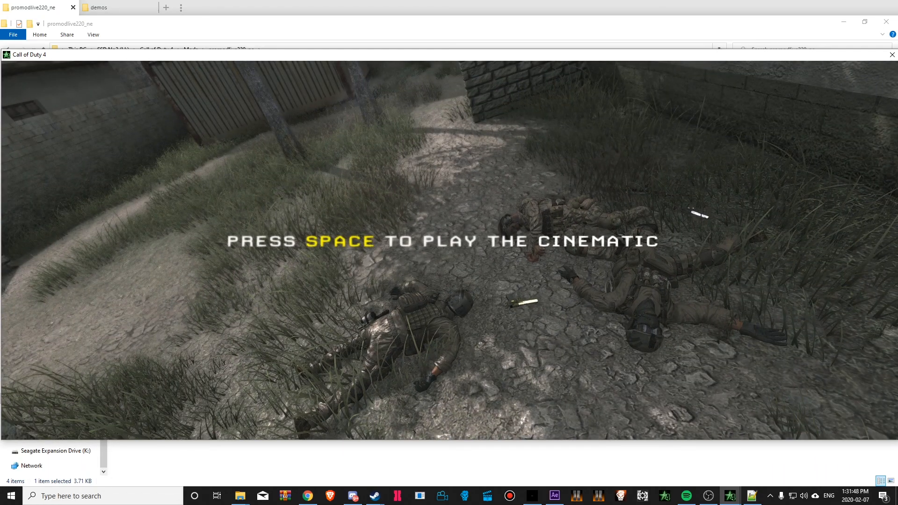
- Minimize the File Explorer window and bring Call of Duty 4 back to the front
key(alt+Tab)
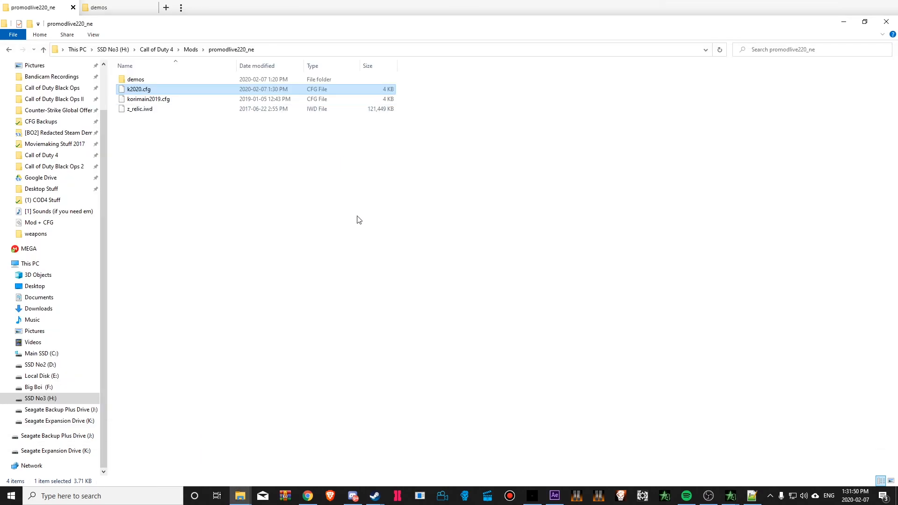
click(359, 220)
click(843, 23)
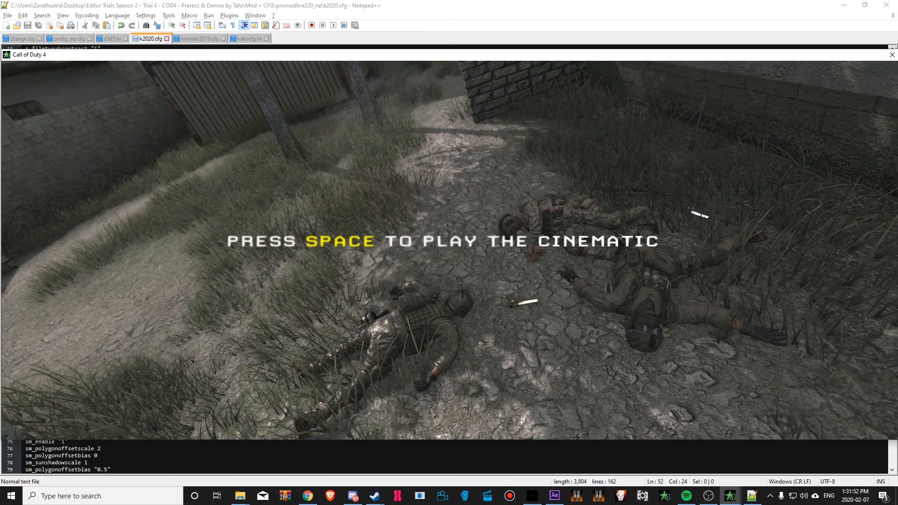